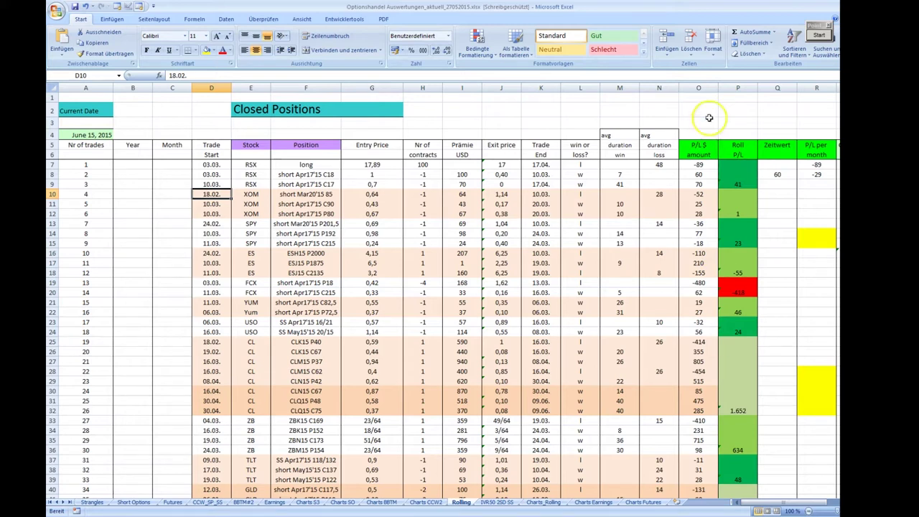
Start screen annotation and draw red arrows at the first XOM trade's start date, its P/L amount and the XOM Roll P/L.
click(819, 35)
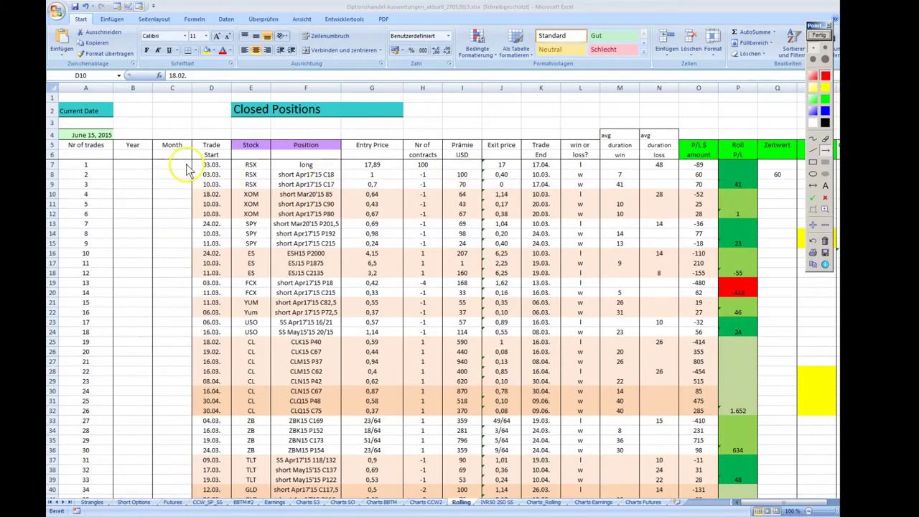
drag(140, 195, 195, 196)
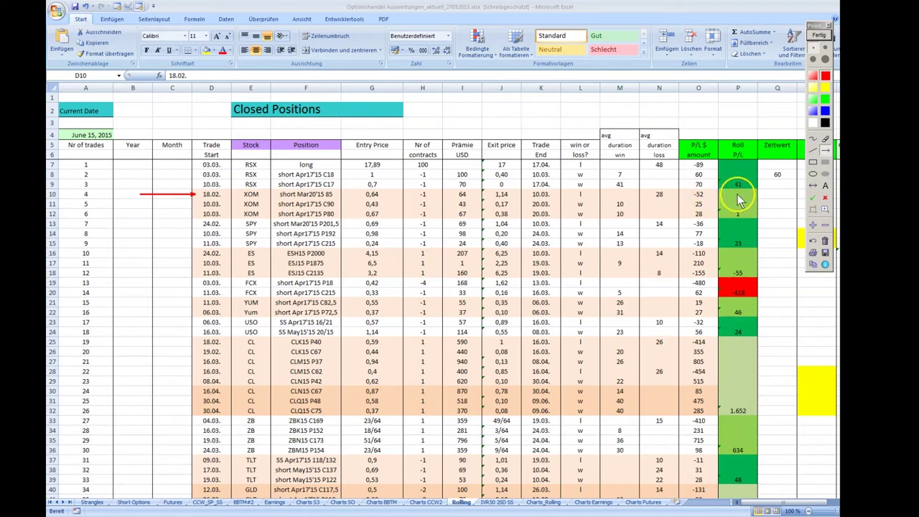
drag(738, 195, 713, 196)
drag(776, 213, 747, 216)
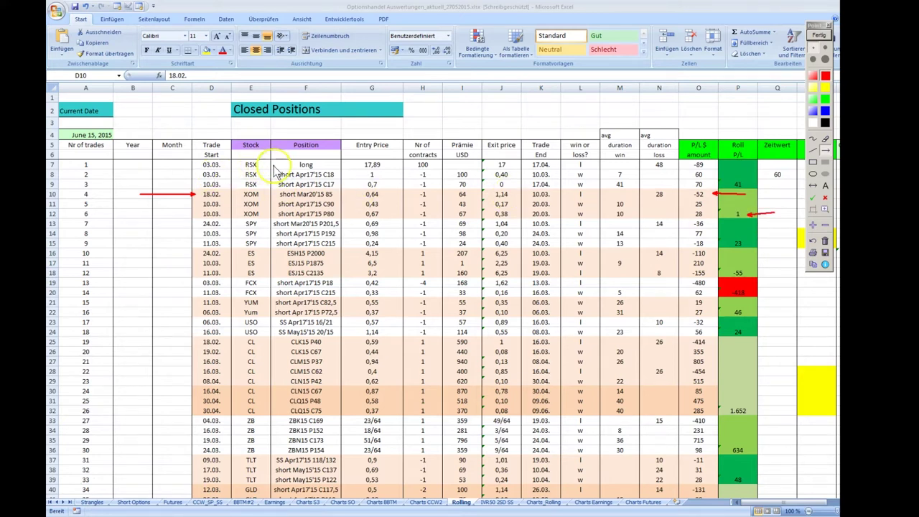
Draw red arrows at the first RSX trade's P/L amount and at the RSX Roll P/L.
click(730, 165)
drag(730, 165, 720, 164)
drag(767, 182, 742, 184)
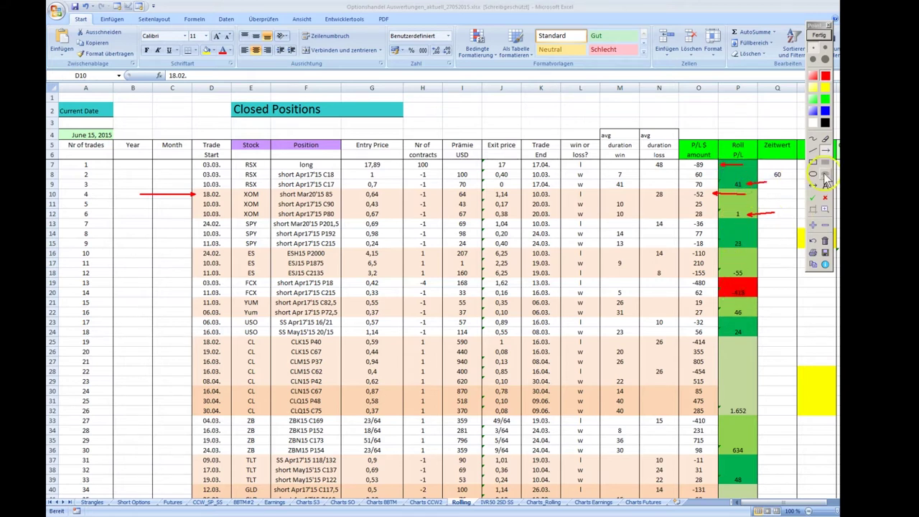
Draw freehand arrows at the FCX P18 trade's start date, P/L amount and the FCX Roll P/L, and circle its number of contracts.
click(812, 138)
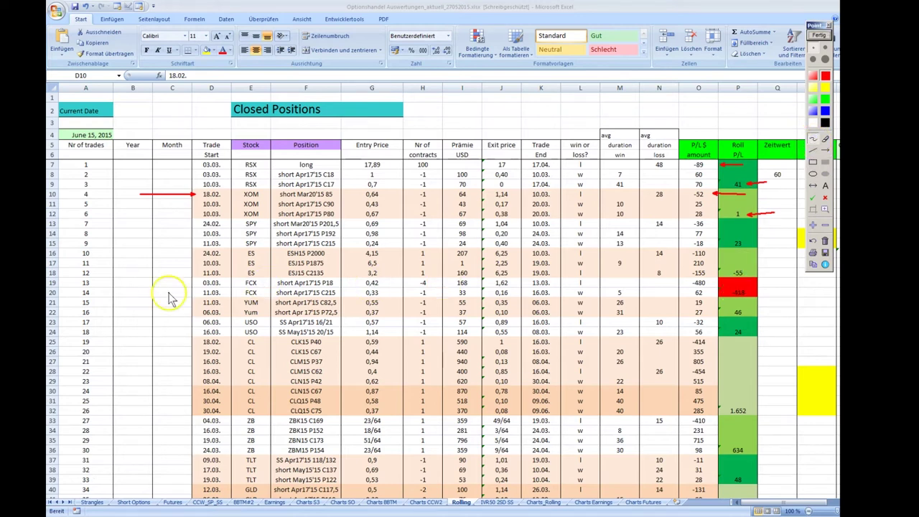
drag(135, 282, 185, 289)
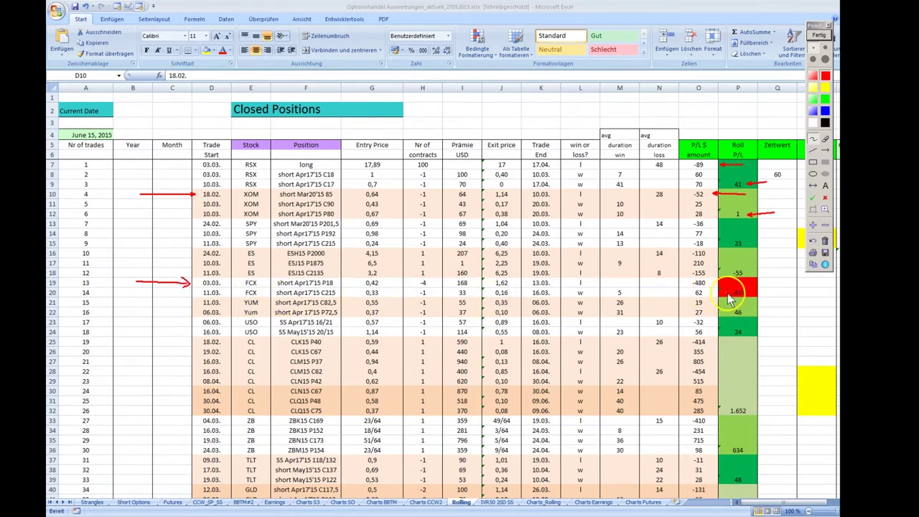
mouse_move(646, 284)
mouse_down()
mouse_move(683, 283)
mouse_move(676, 288)
mouse_up()
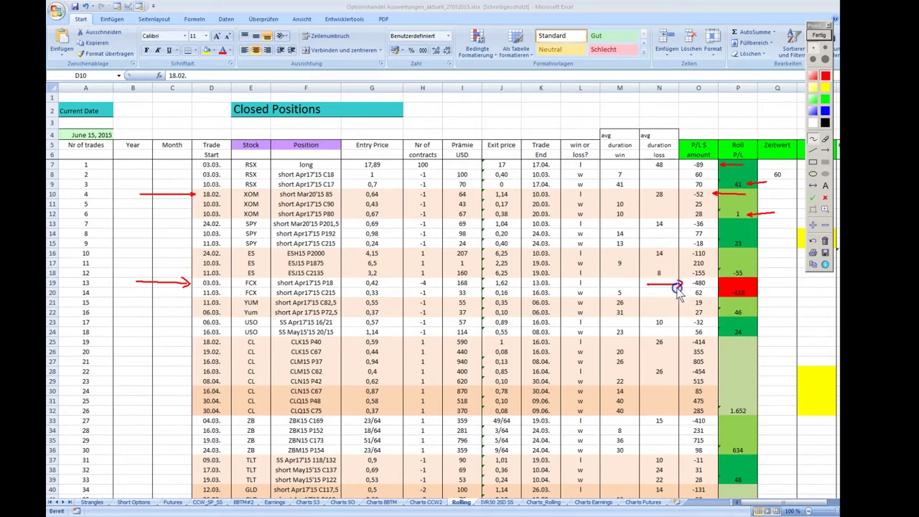
drag(783, 293, 762, 300)
mouse_move(430, 279)
mouse_down()
mouse_move(416, 288)
mouse_move(437, 287)
mouse_move(429, 282)
mouse_up()
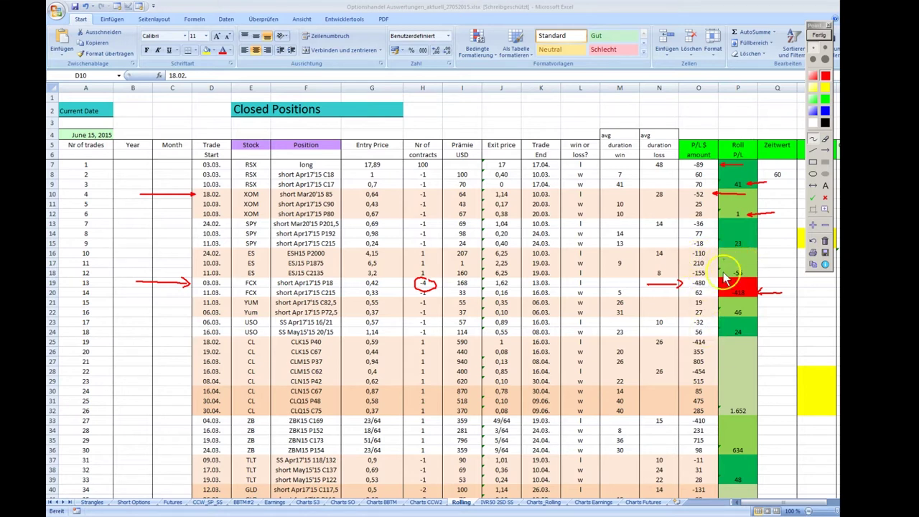
Draw straight arrows at the ES P2000 trade's start date, its P/L amount and the ES Roll P/L.
click(825, 150)
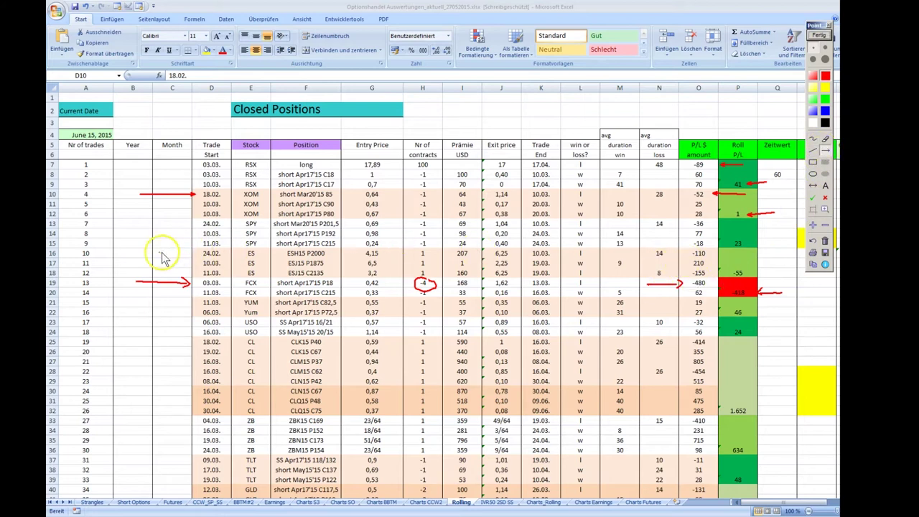
drag(149, 253, 199, 255)
drag(781, 254, 711, 255)
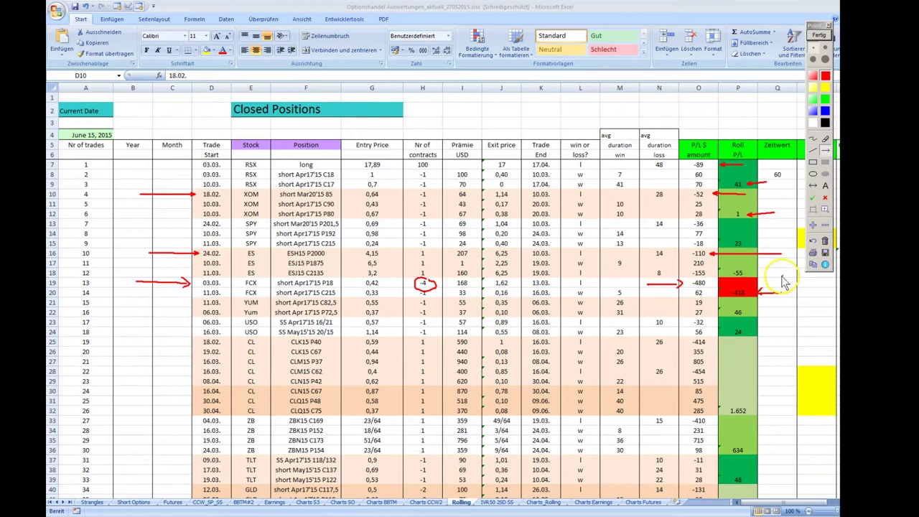
drag(791, 274, 751, 273)
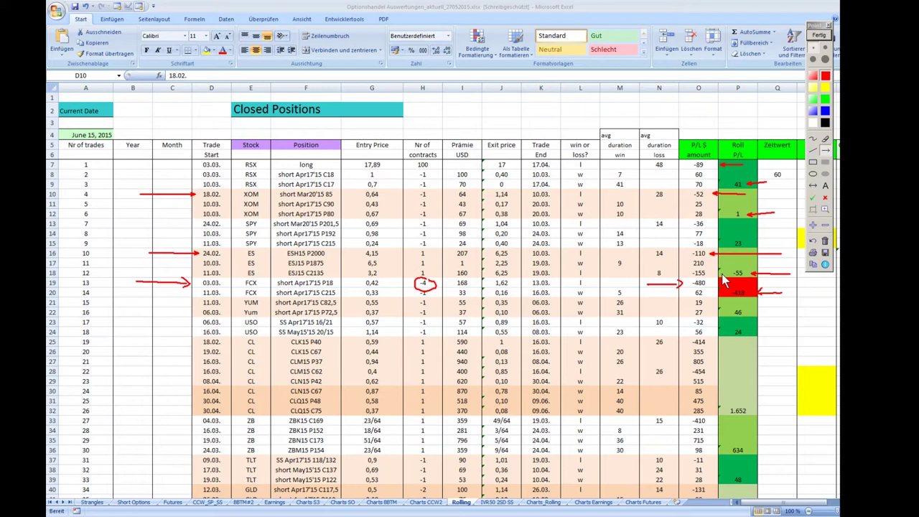
Draw arrows at the CL Roll P/L and the CLK15 P40 trade's P/L amount, and end the screen annotation.
drag(794, 339, 752, 410)
drag(771, 340, 710, 342)
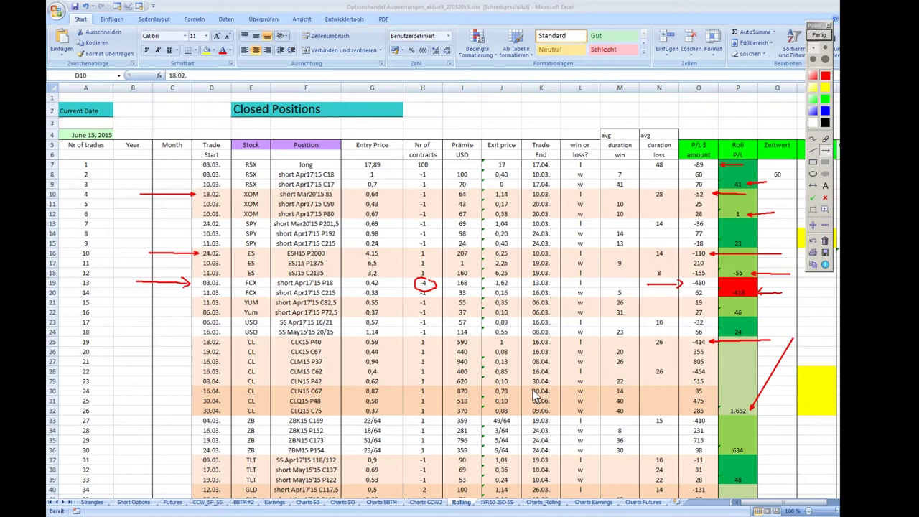
click(819, 35)
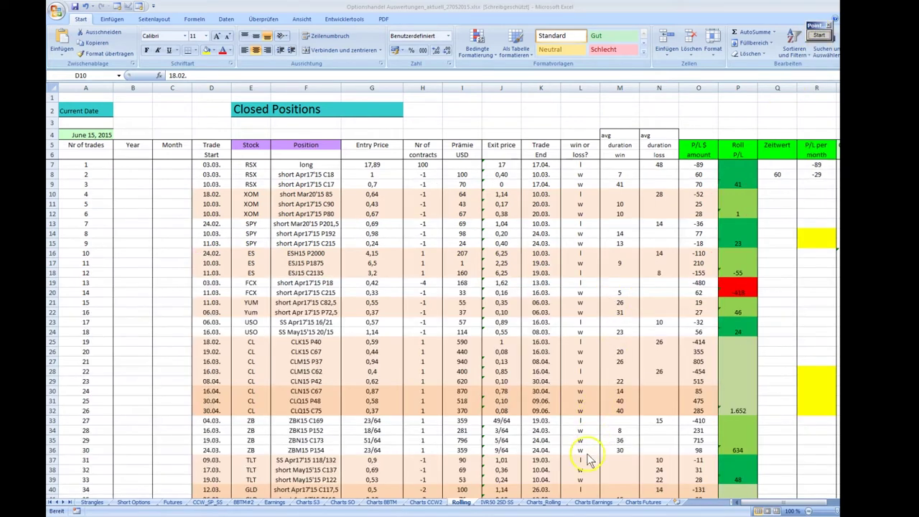
View the line chart on the Charts_Rolling sheet and return to the Rolling sheet.
click(538, 505)
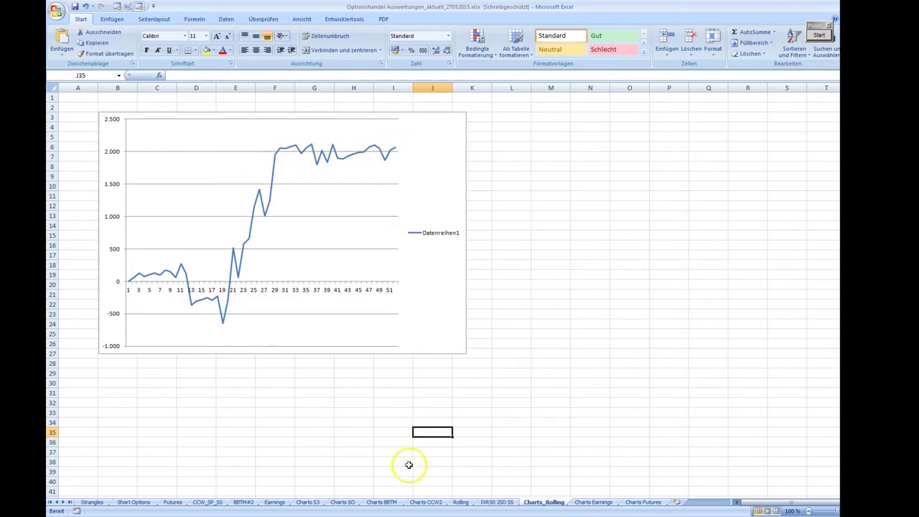
click(460, 502)
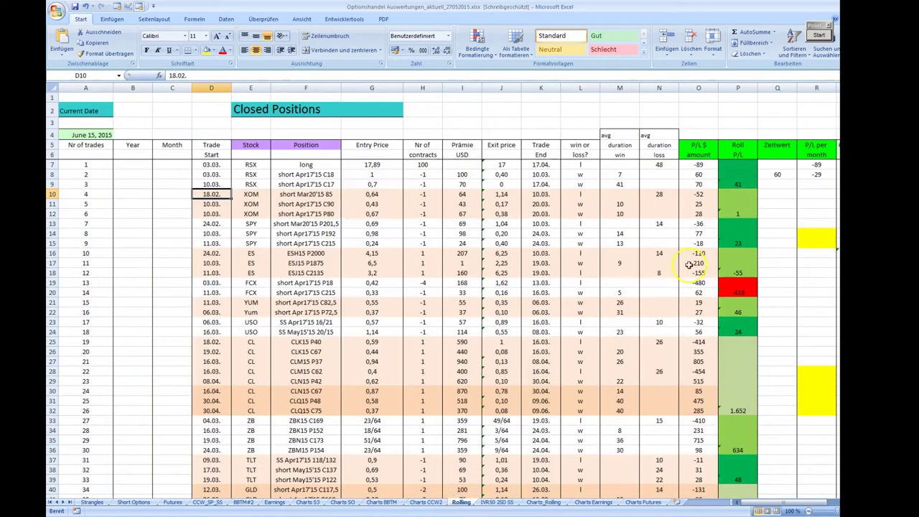
Examine the Roll P/L results of the closed positions down to the last MCD trades, selecting the P95 trade's P/L amount.
scroll(735, 252, down, 6)
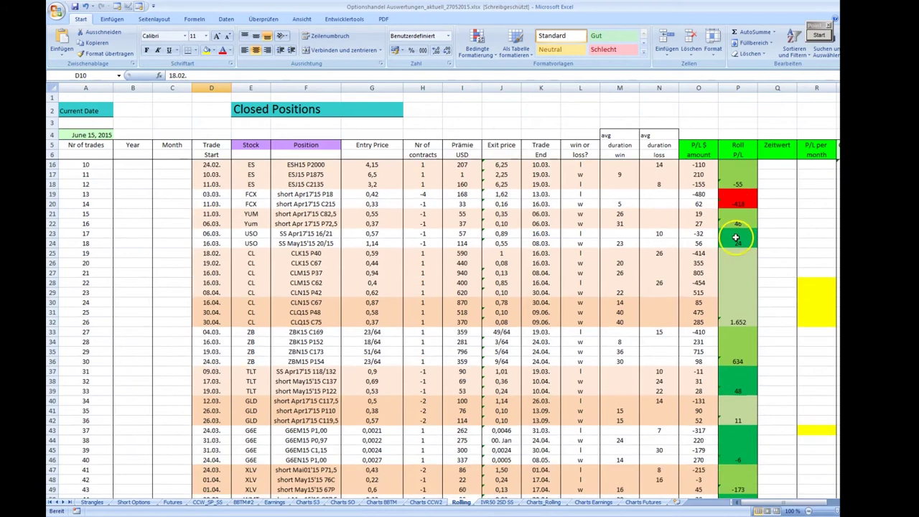
scroll(736, 256, down, 7)
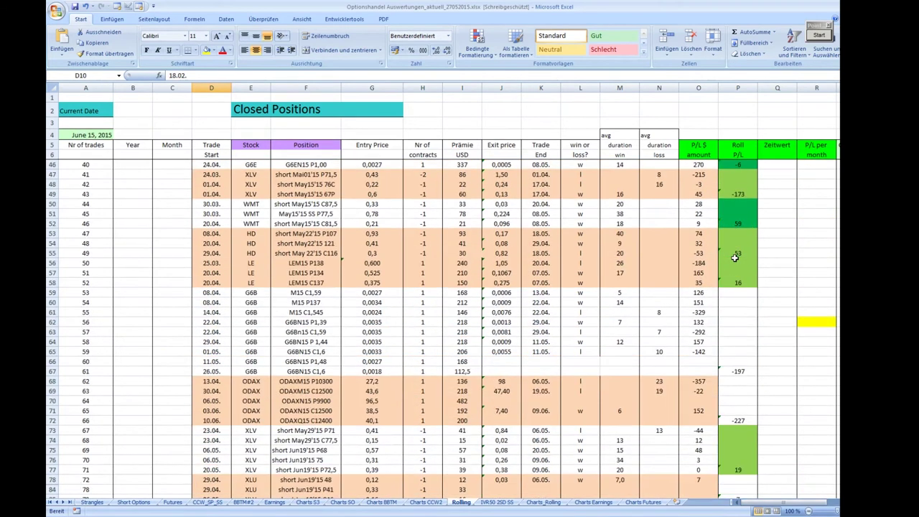
scroll(739, 353, down, 4)
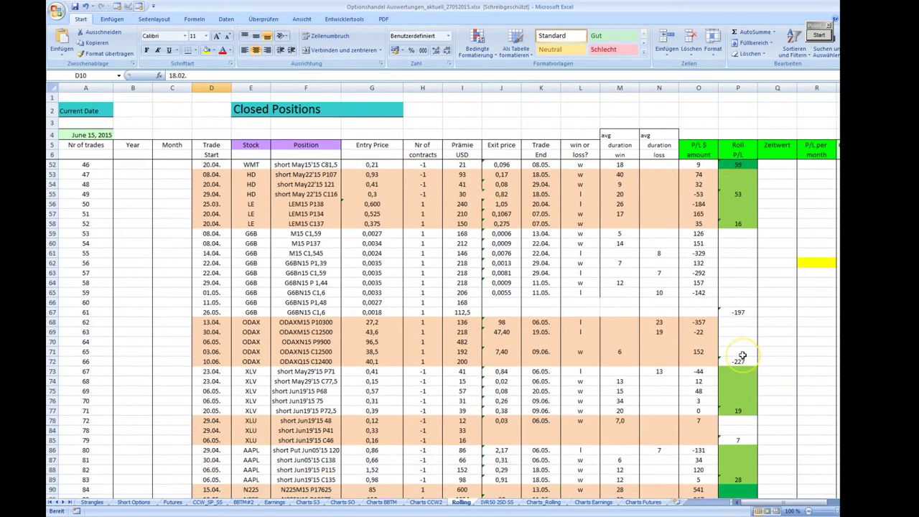
scroll(742, 354, down, 3)
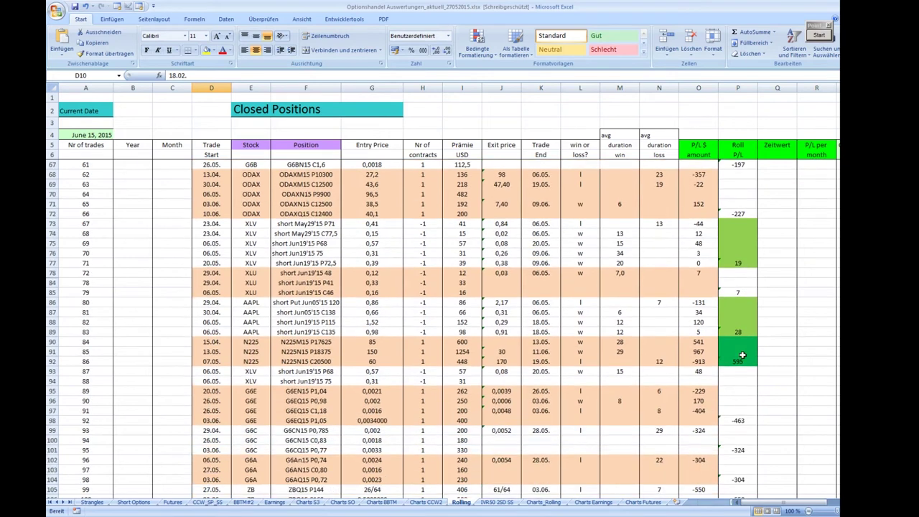
scroll(740, 348, up, 4)
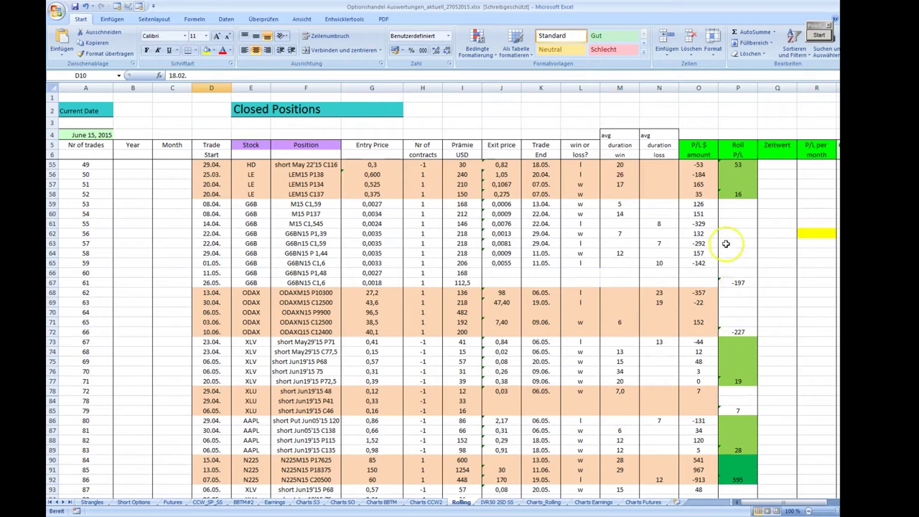
scroll(740, 422, down, 1)
scroll(741, 421, down, 9)
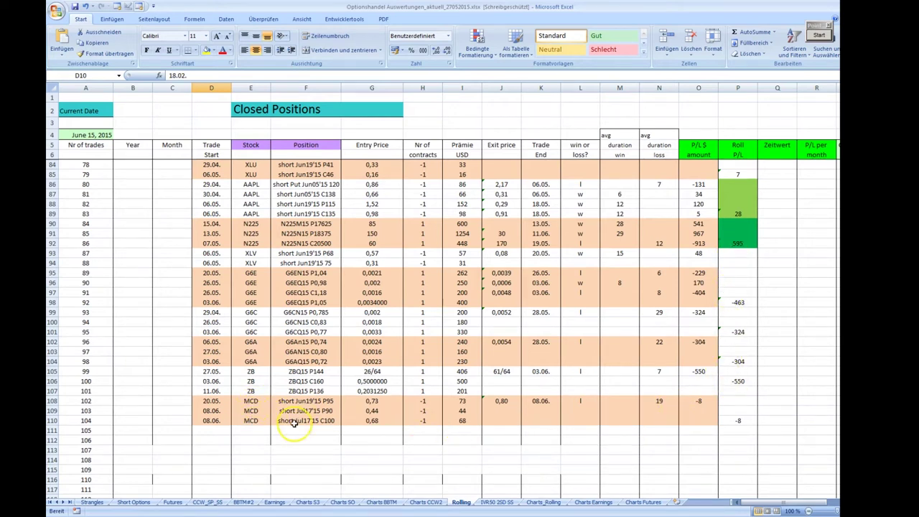
click(690, 401)
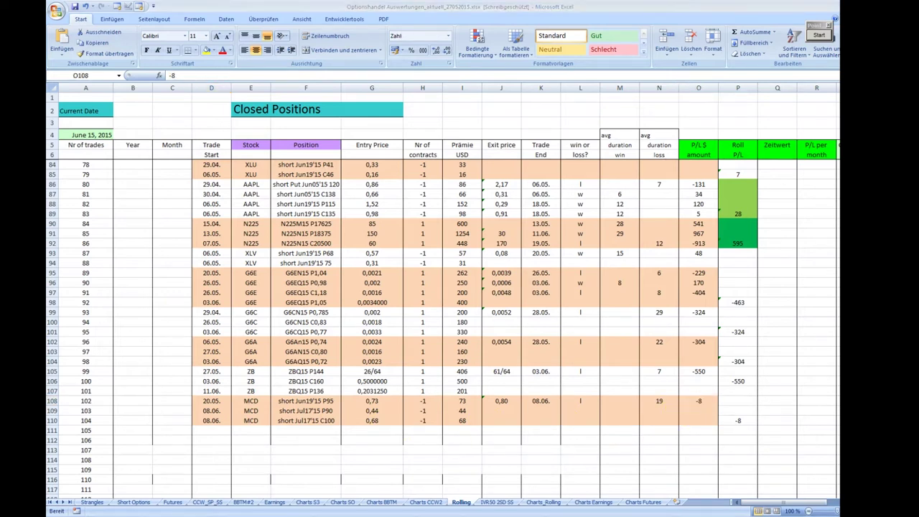
Switch to Trader Workstation, check the open MCD options on the Stock Options page, and return to the Excel workbook.
key(alt+Tab)
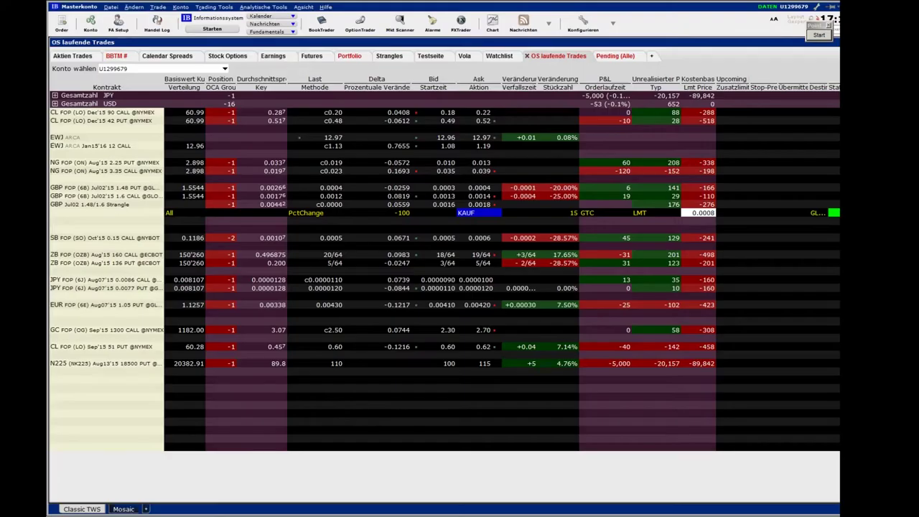
click(230, 53)
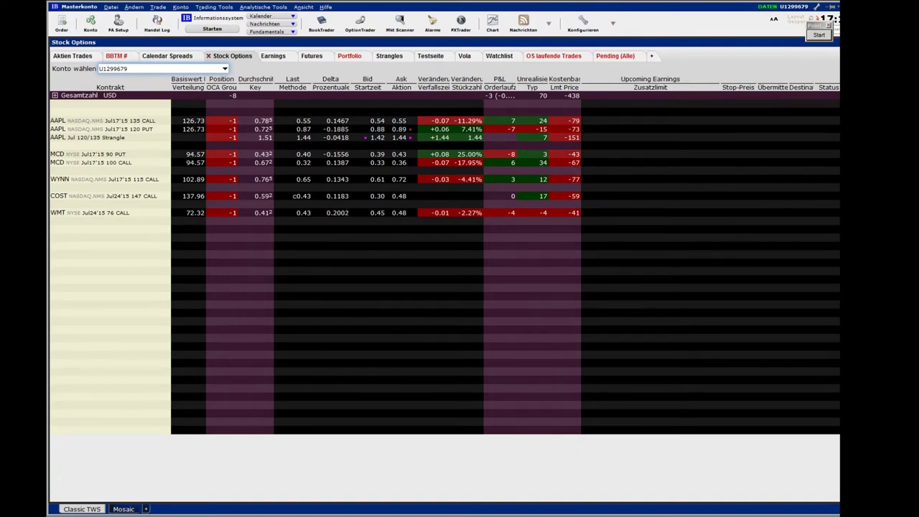
key(alt+Tab)
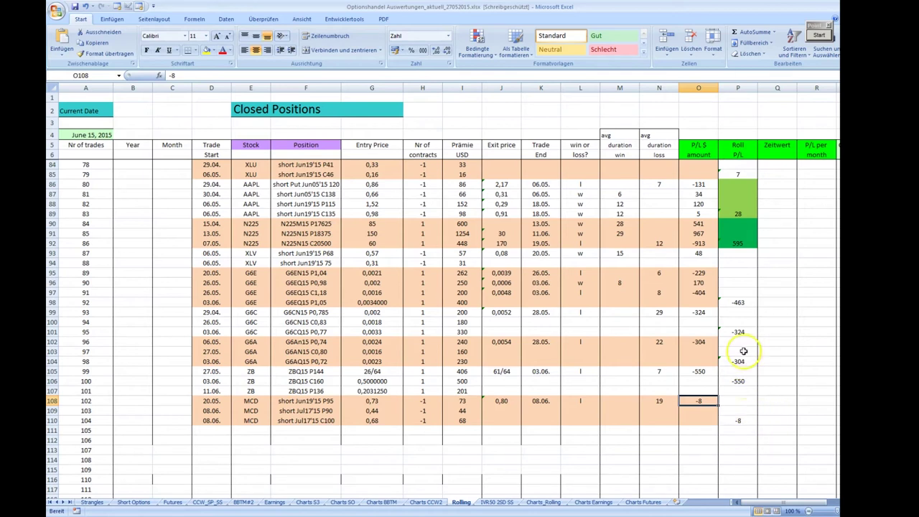
View the Charts_Rolling line chart again and switch to Trade Navigator.
click(547, 502)
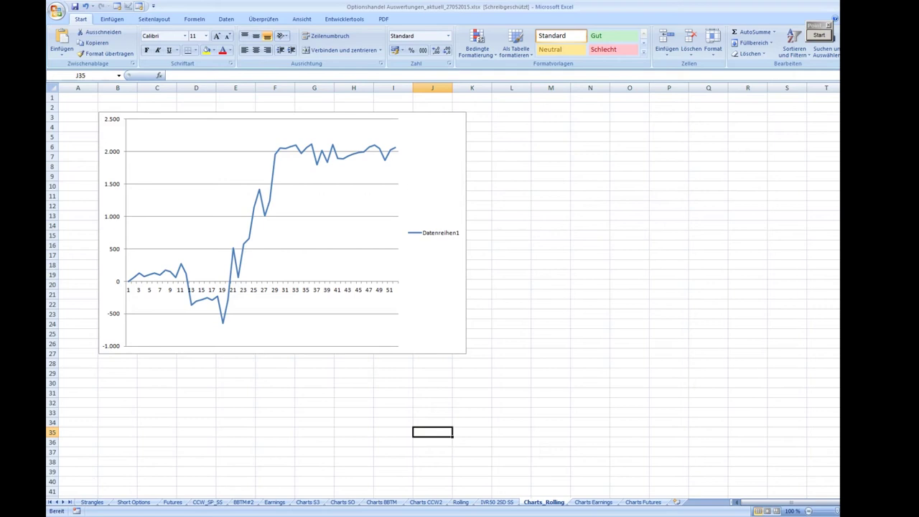
click(862, 6)
drag(493, 68, 918, 72)
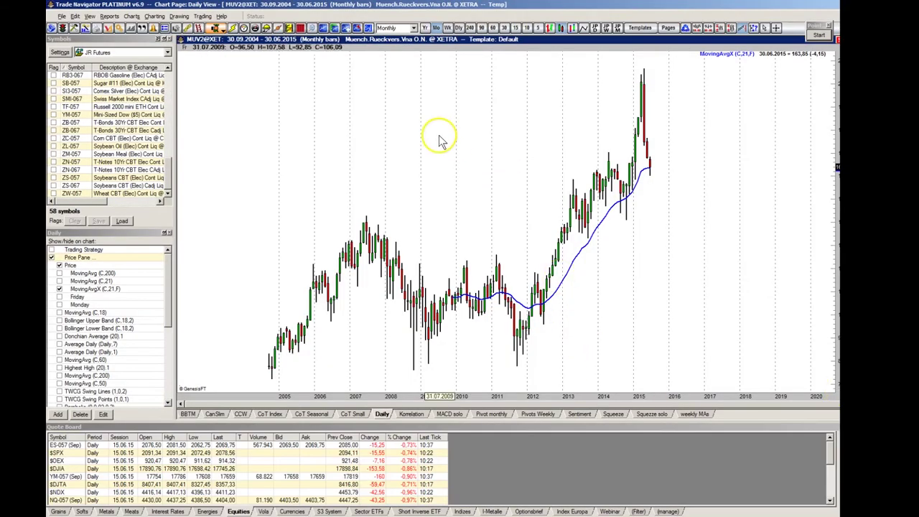
Load the Crude Oil NY symbol CL3-057 from the JR Futures list and set the chart to daily bars.
drag(168, 163, 166, 72)
click(128, 91)
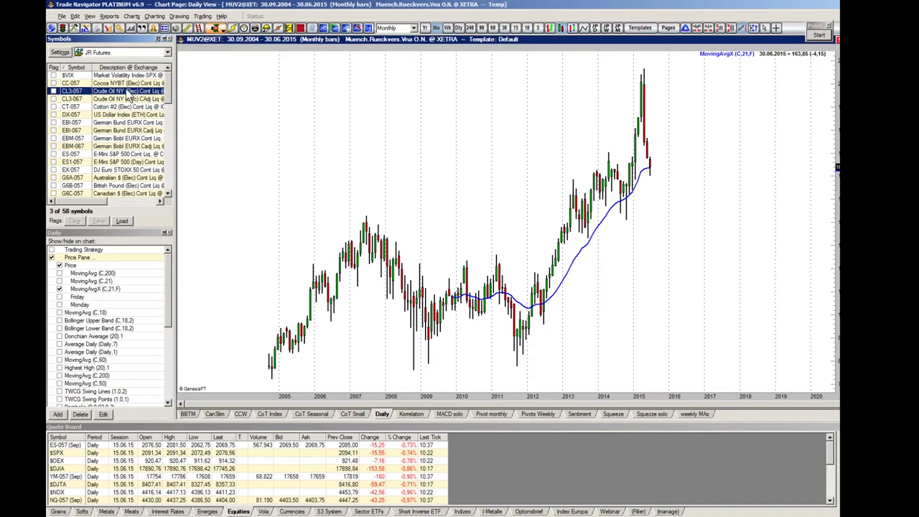
double_click(129, 93)
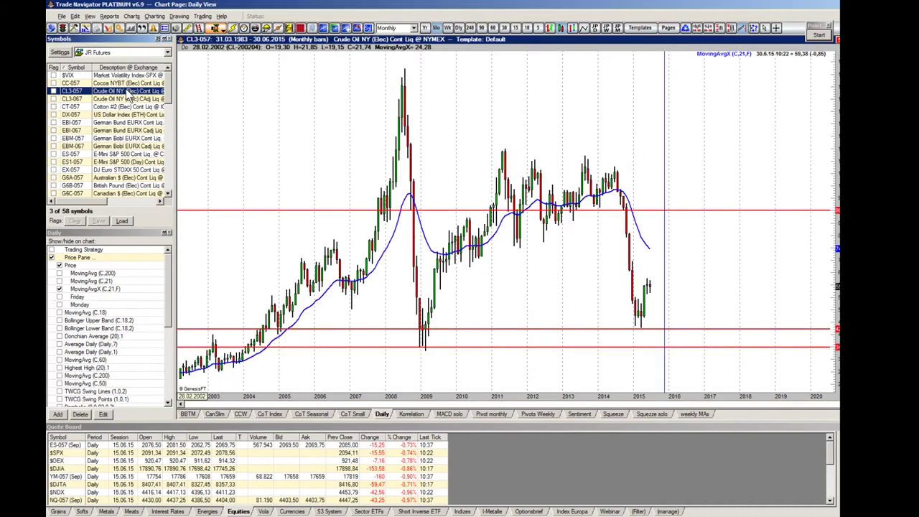
click(459, 28)
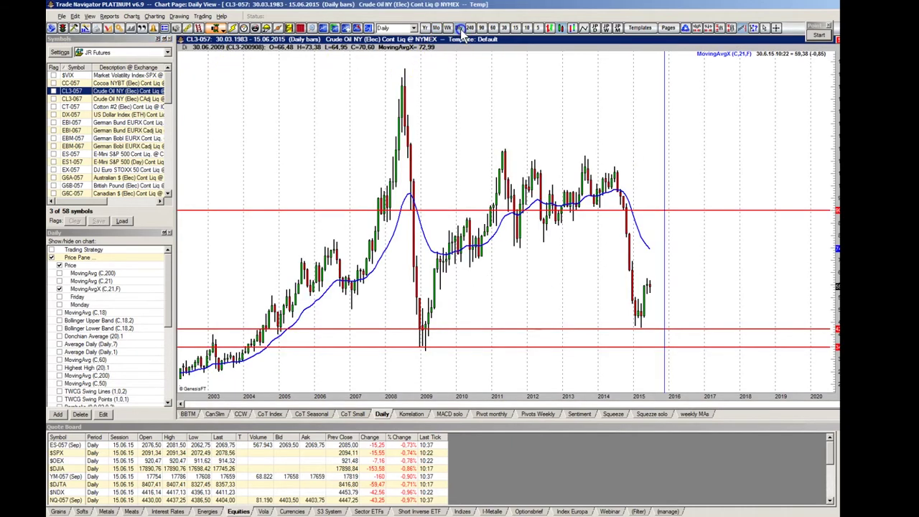
Change the chart's trading session to CL2 Pit + Electronic, using the symbol CL2-057.
double_click(417, 179)
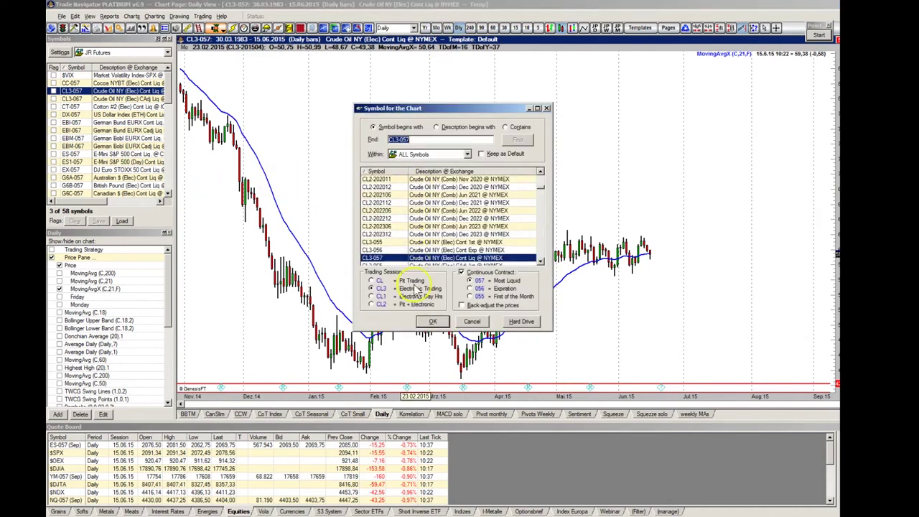
click(403, 305)
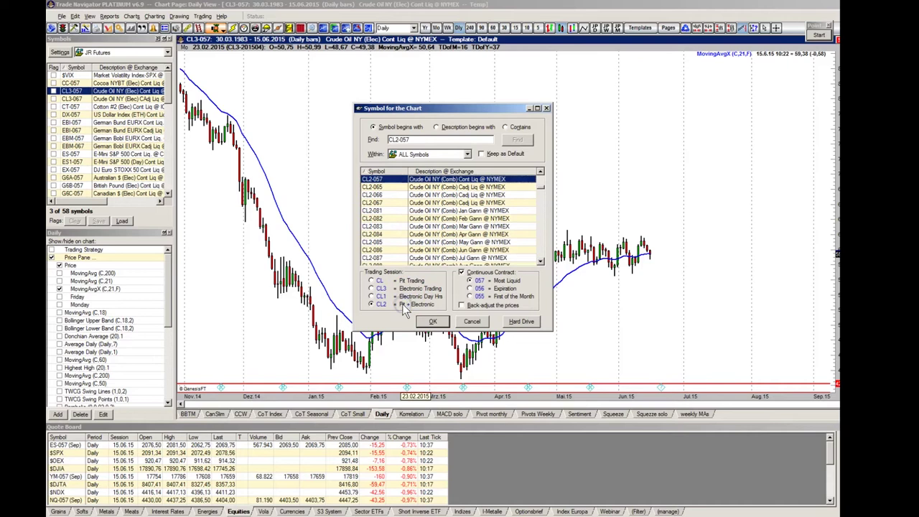
click(434, 322)
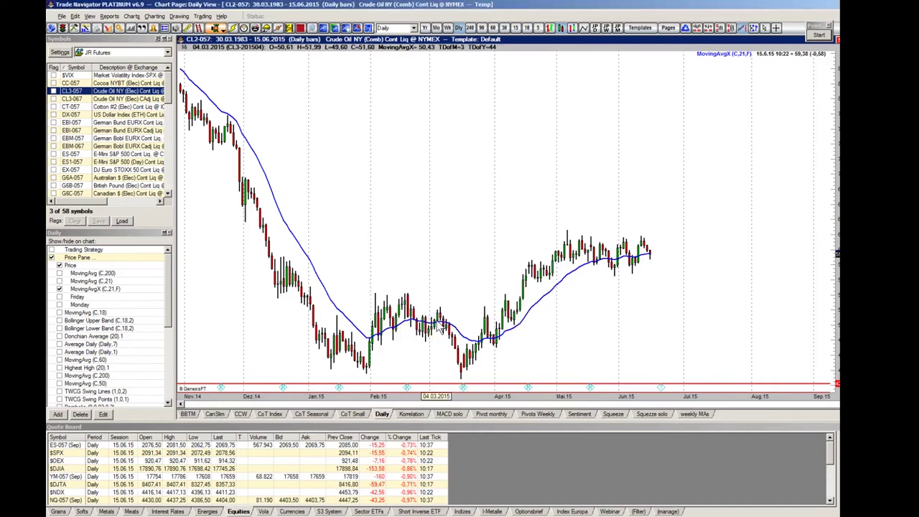
Delete all annotations from the daily crude oil chart.
right_click(461, 186)
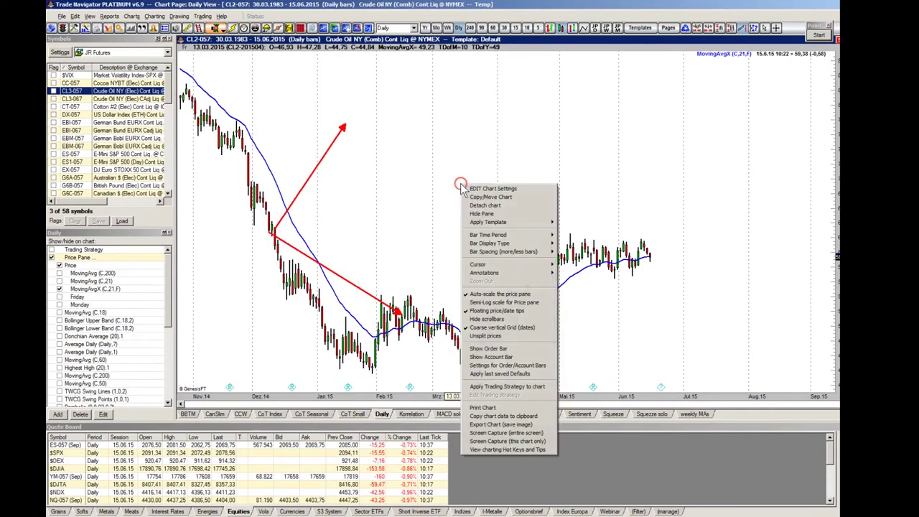
mouse_move(503, 279)
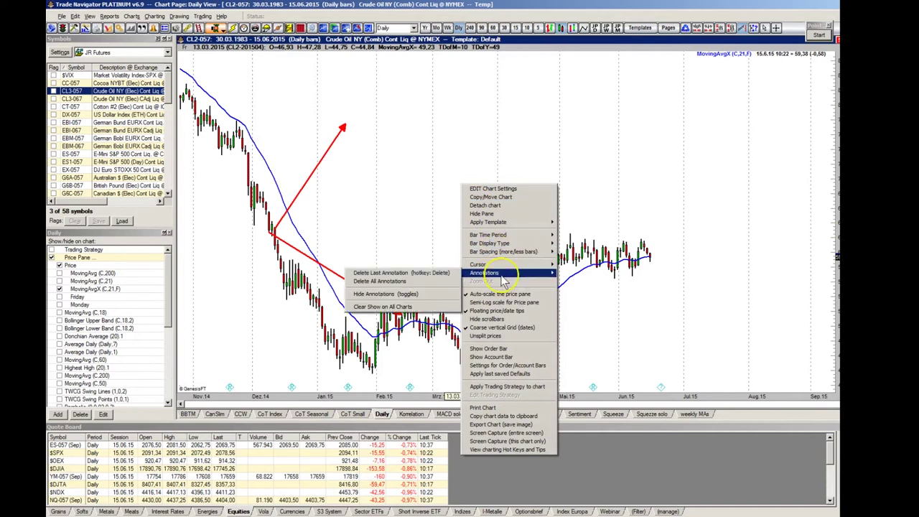
click(444, 282)
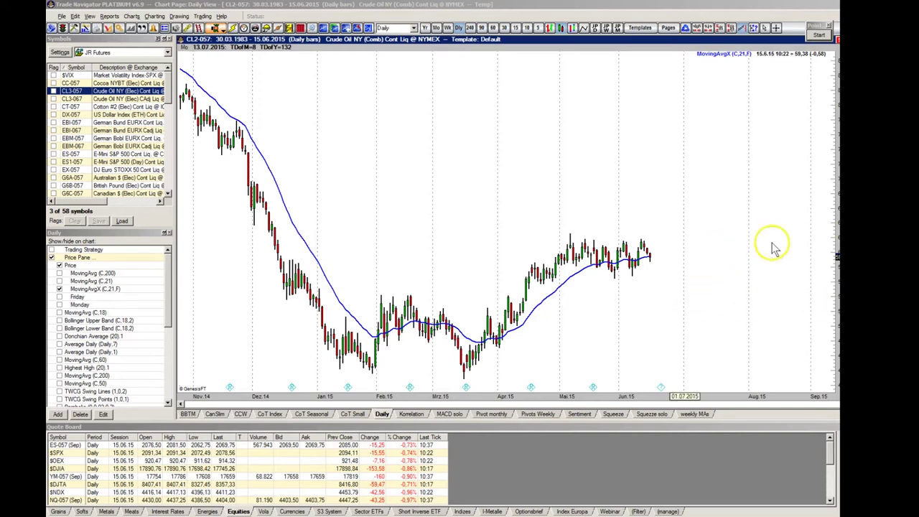
Draw a vertical line at about 18.02.2015, compress the price scale, and draw a horizontal line at 40.00.
drag(489, 208, 411, 216)
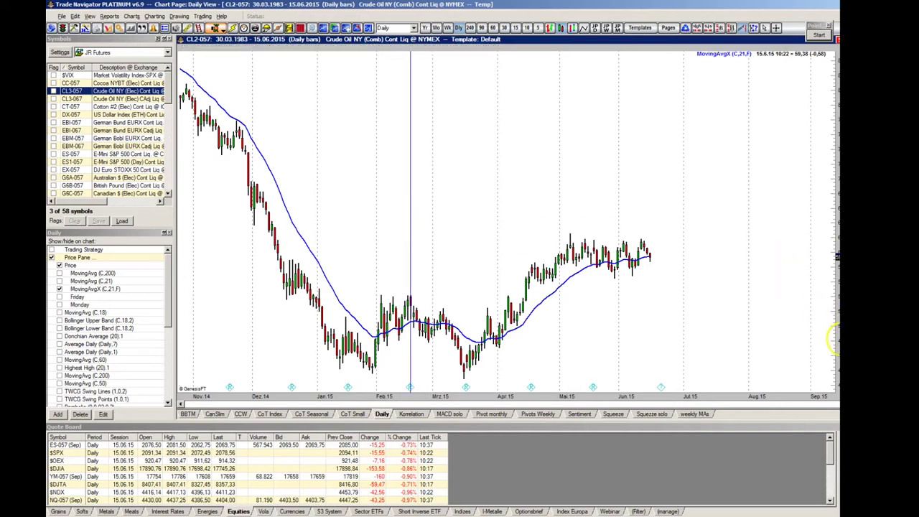
drag(838, 307, 837, 230)
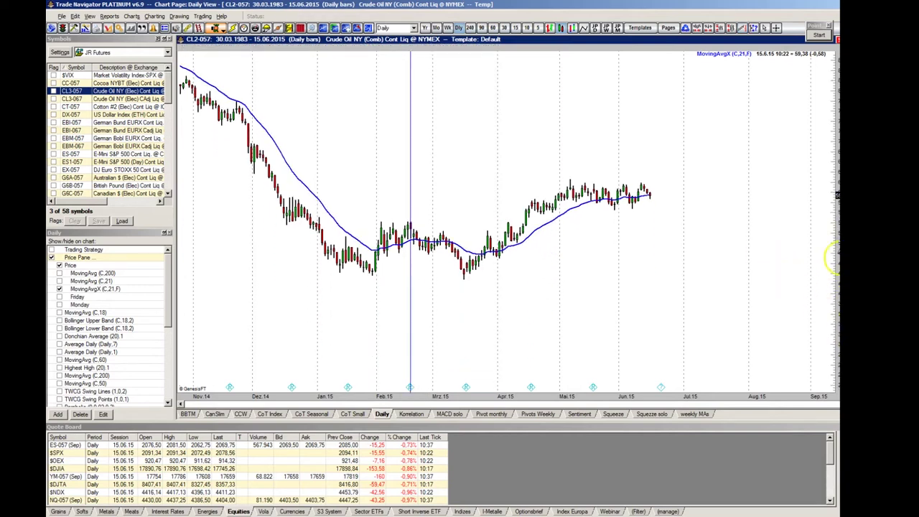
mouse_move(660, 305)
mouse_down()
mouse_move(660, 319)
mouse_move(674, 293)
mouse_up()
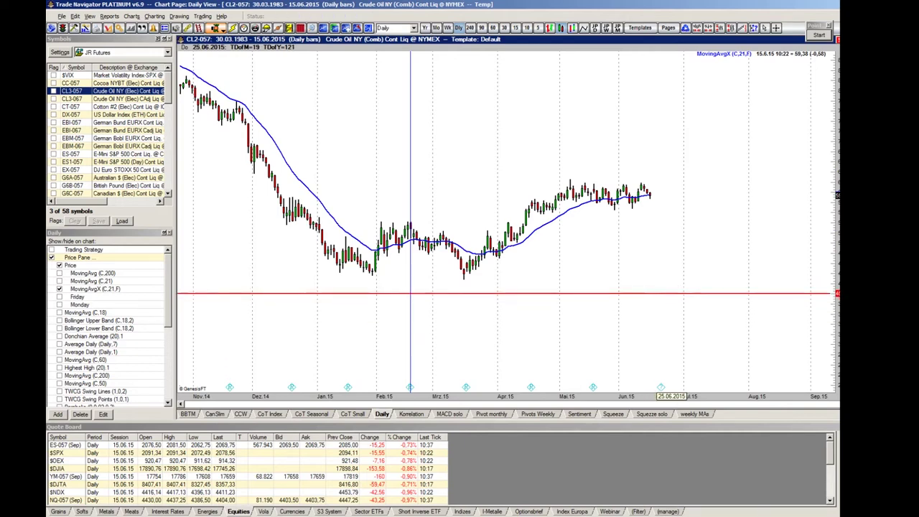
Switch to the Excel workbook and read the CLK15 P40 position and its entry price in the Closed Positions list.
drag(918, 50, 642, 12)
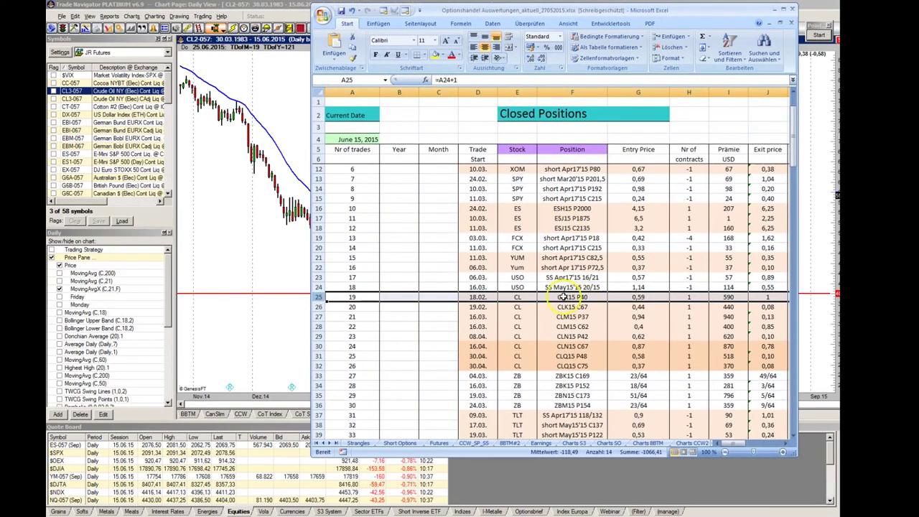
click(580, 296)
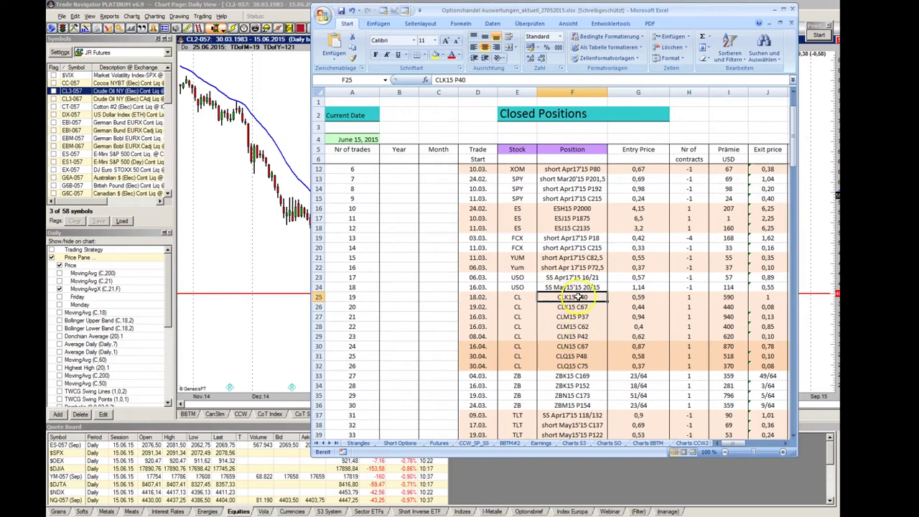
click(632, 298)
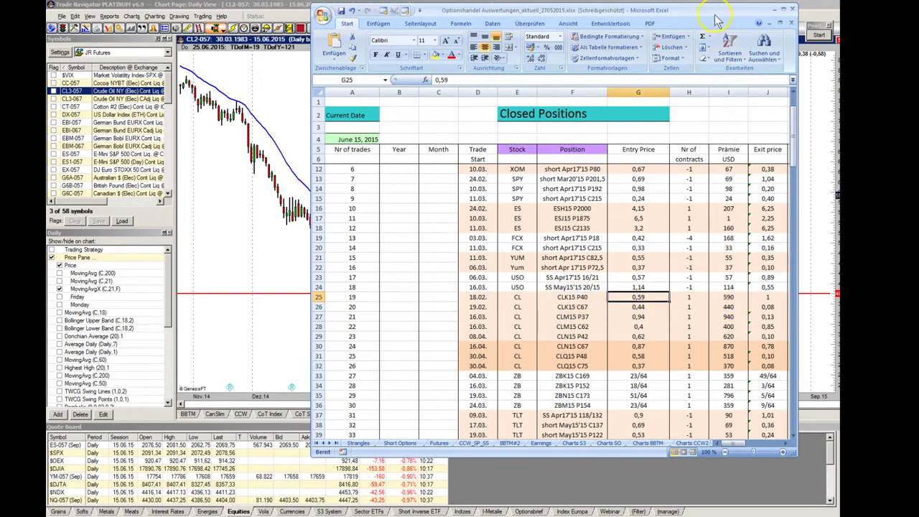
Return to Trade Navigator and draw a vertical line on the crude oil chart at 21.04.2015.
drag(716, 12, 918, 46)
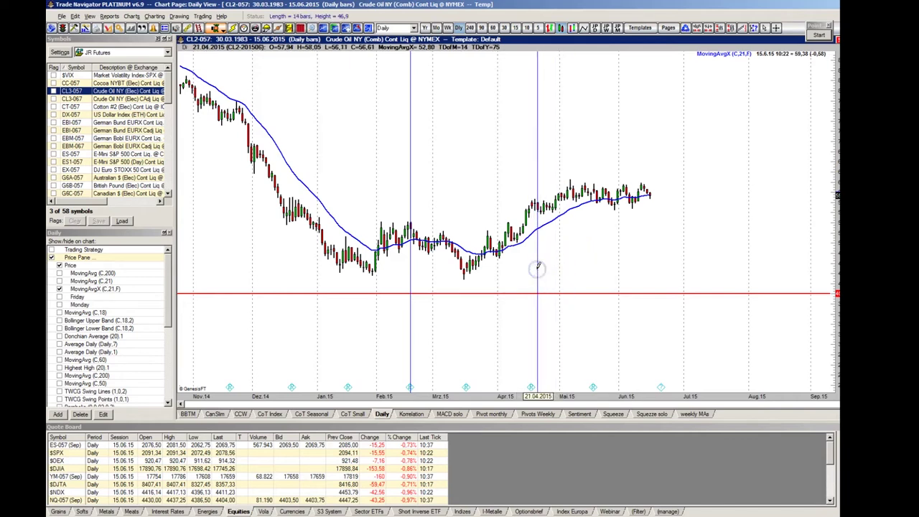
click(408, 231)
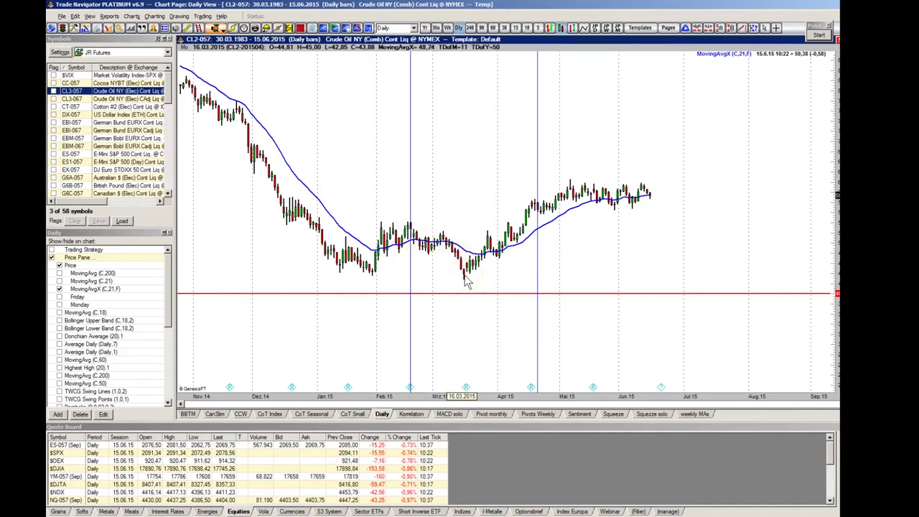
click(812, 312)
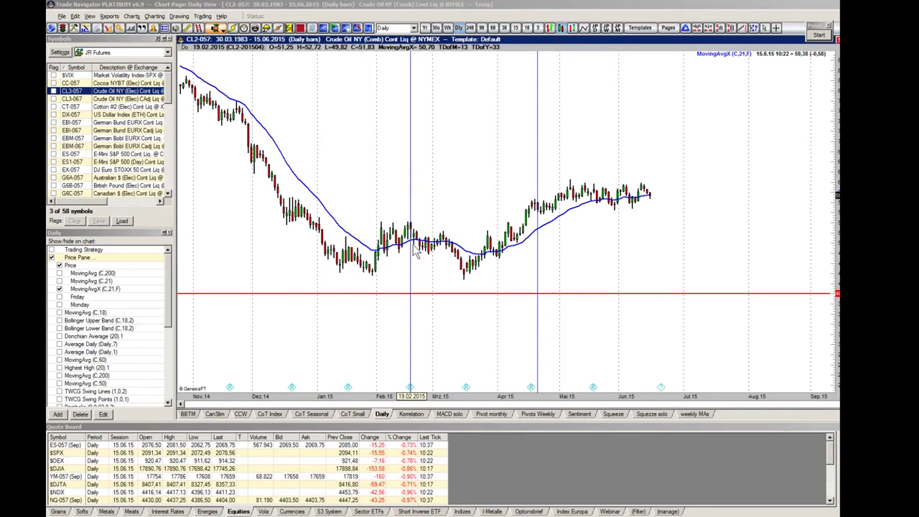
Draw a horizontal line at about 67 above the recent prices and vertical lines at about 19.02.2015 and at 16.03.2015.
drag(761, 188, 763, 156)
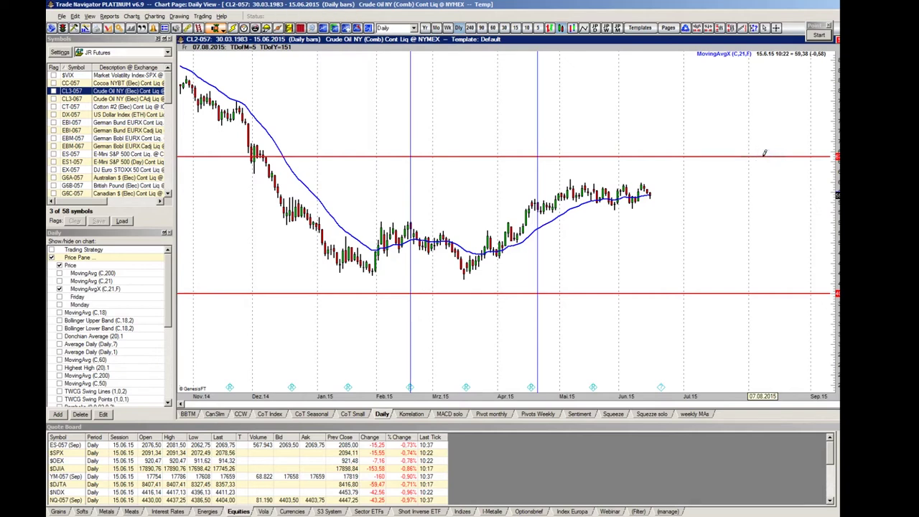
click(414, 210)
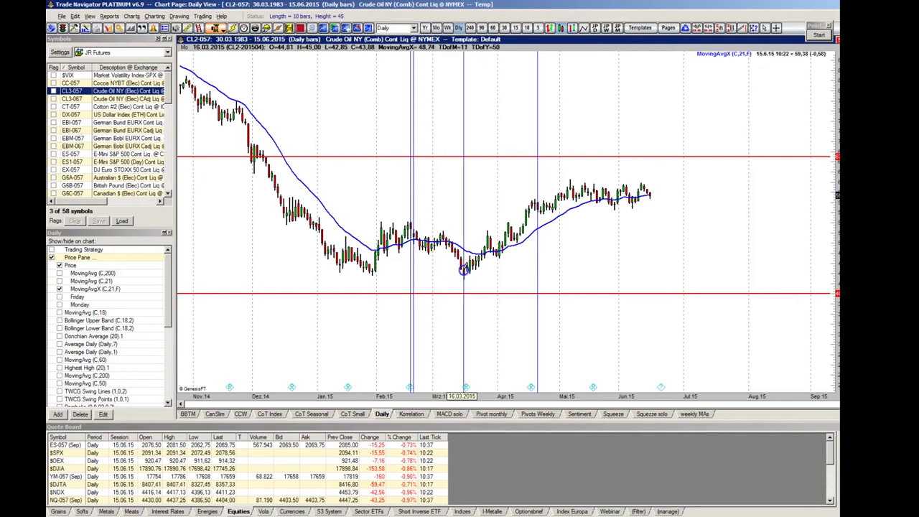
click(464, 276)
drag(476, 299, 476, 299)
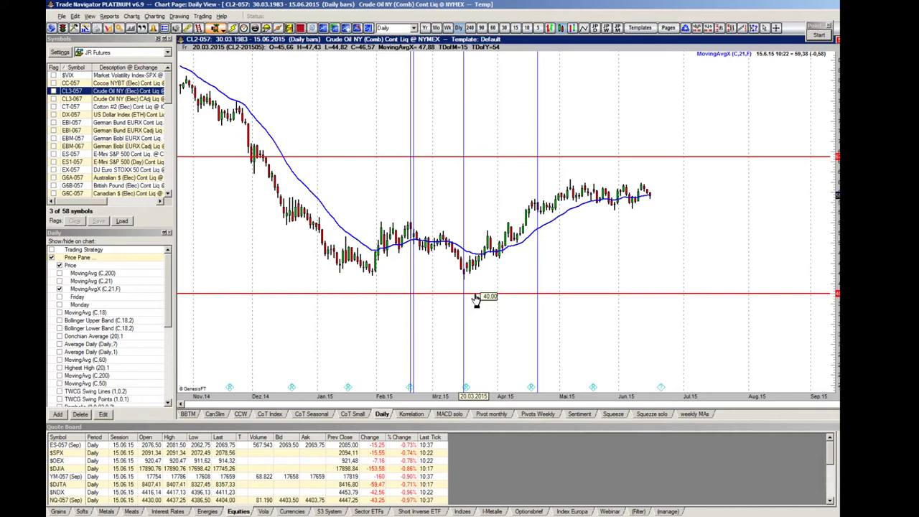
drag(483, 161, 483, 161)
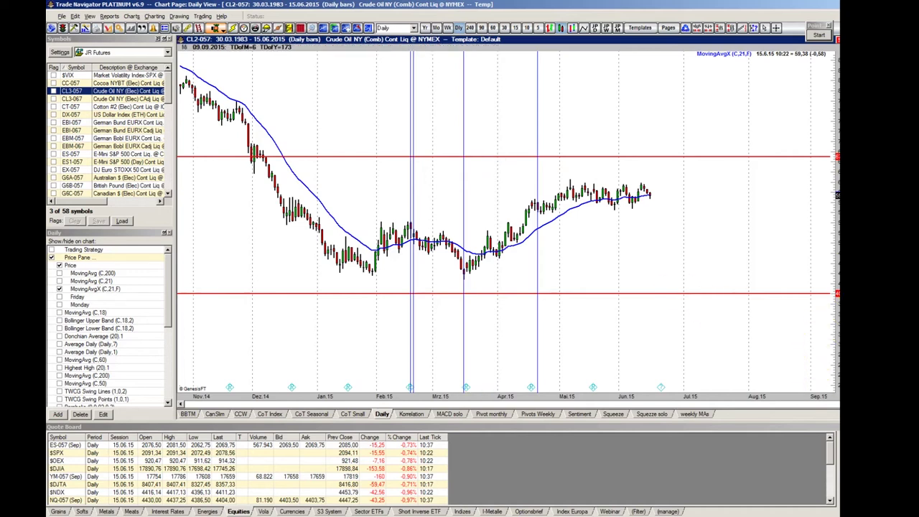
Move the lower horizontal line to 37.00, the upper one to about 62, and the 21.04.2015 vertical line to about 19.05.2015.
right_click(756, 296)
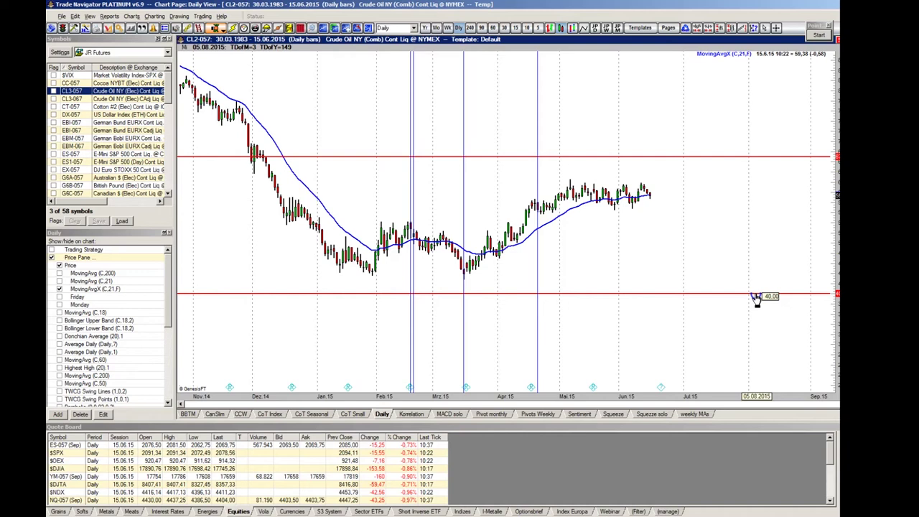
drag(757, 298, 751, 309)
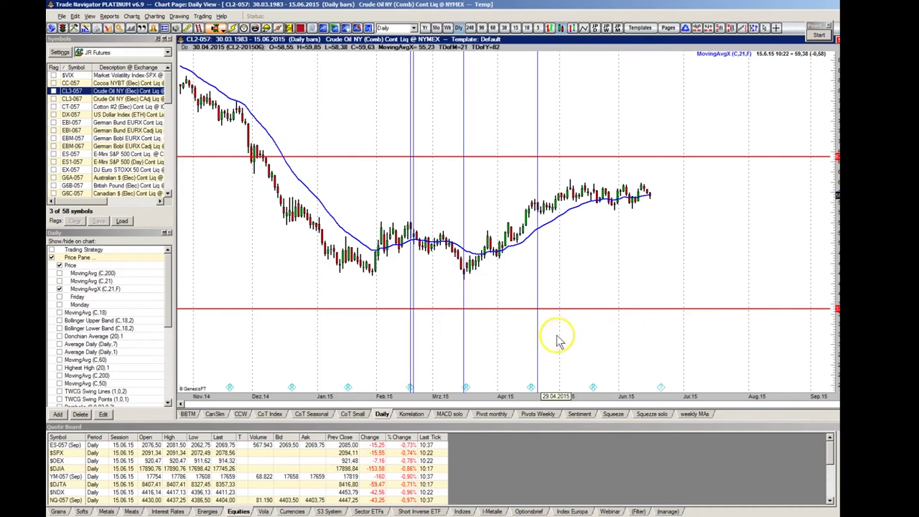
drag(539, 341, 596, 345)
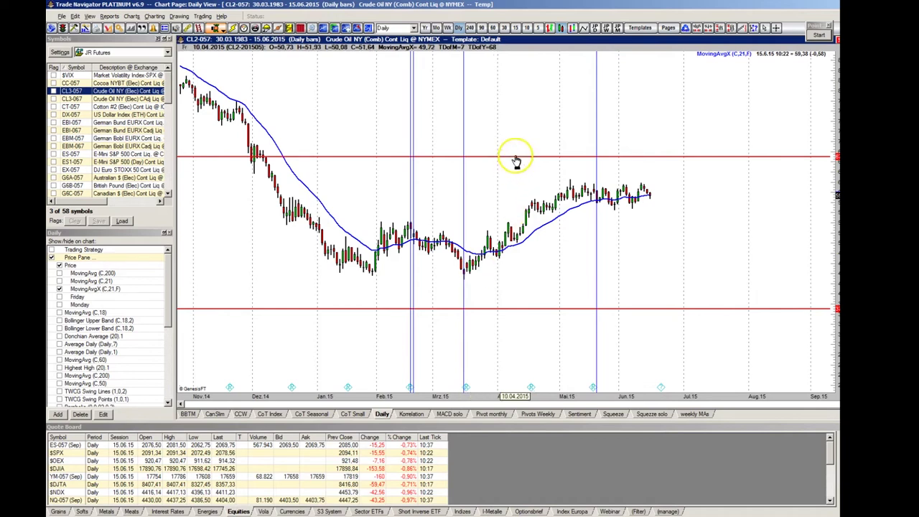
drag(518, 158, 515, 184)
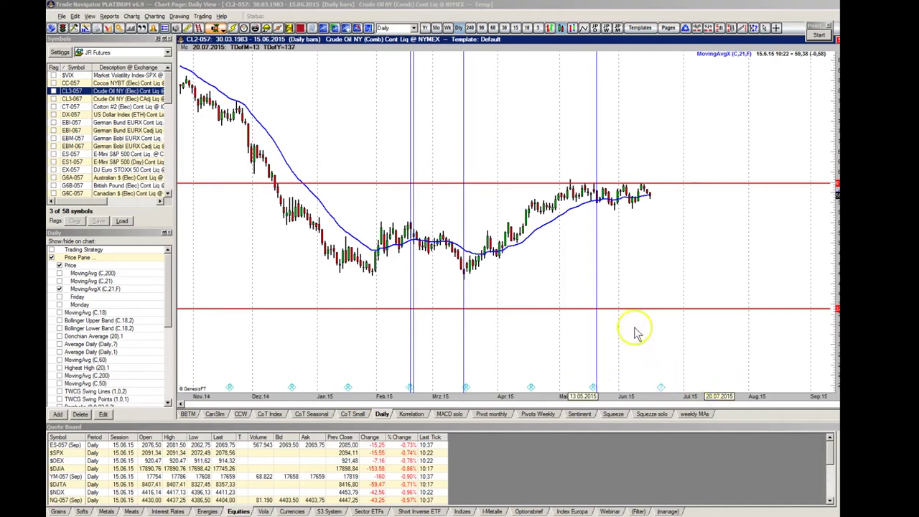
Draw a vertical line at about 08.04.2015 and raise the lower horizontal line to about 42.
click(510, 283)
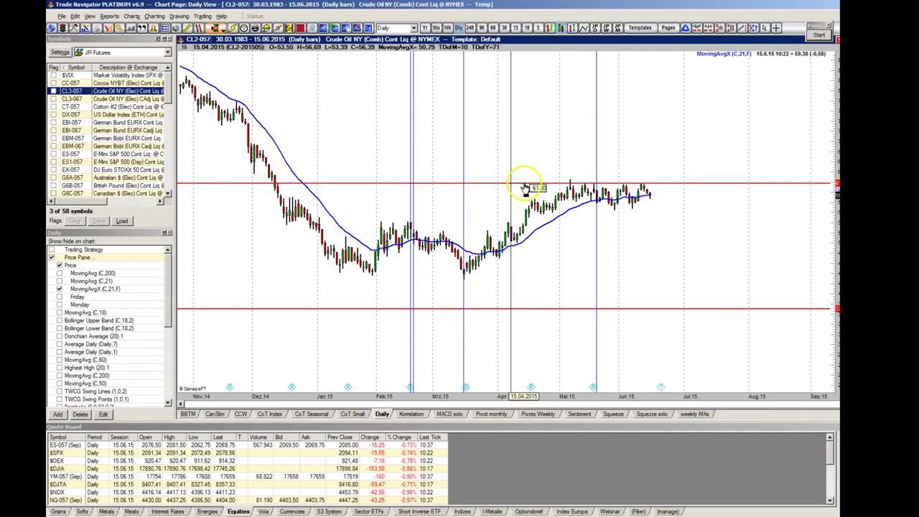
click(535, 312)
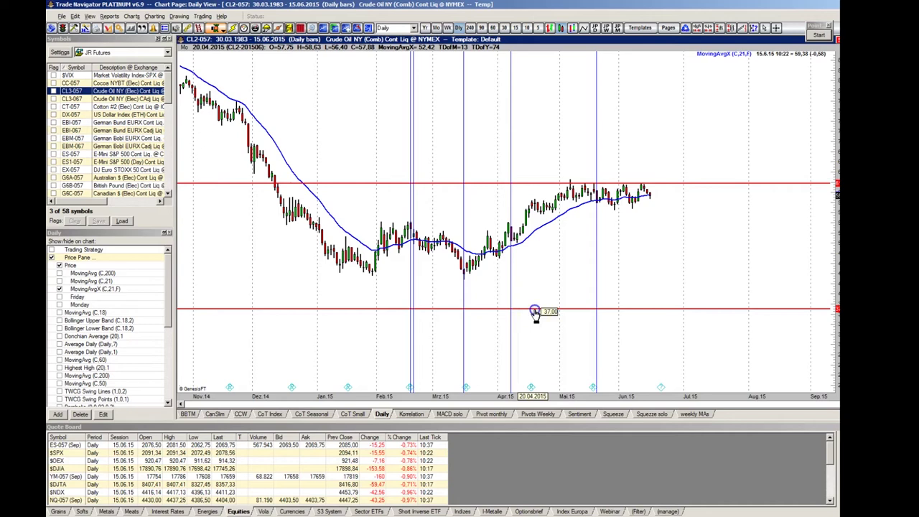
drag(535, 312, 539, 281)
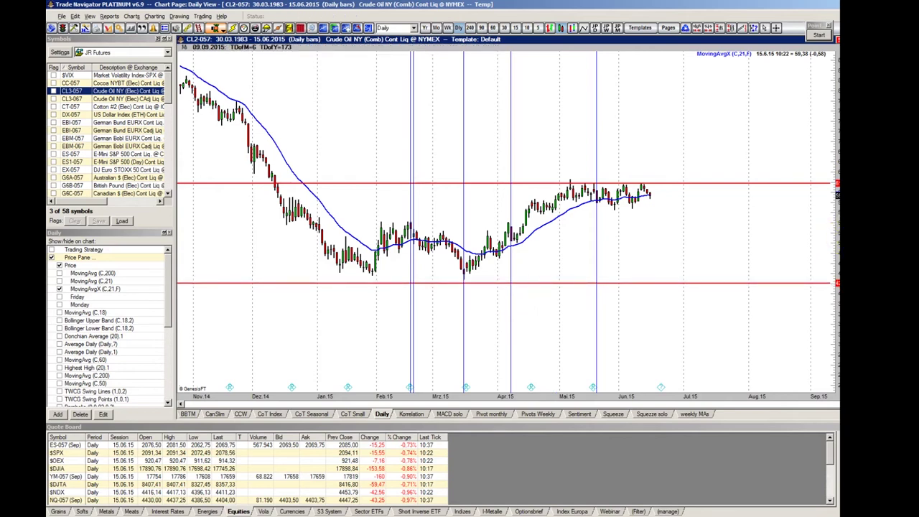
Draw vertical lines in mid-June 2015 and at 16.04.2015, and raise the upper horizontal line to about 67.
click(658, 255)
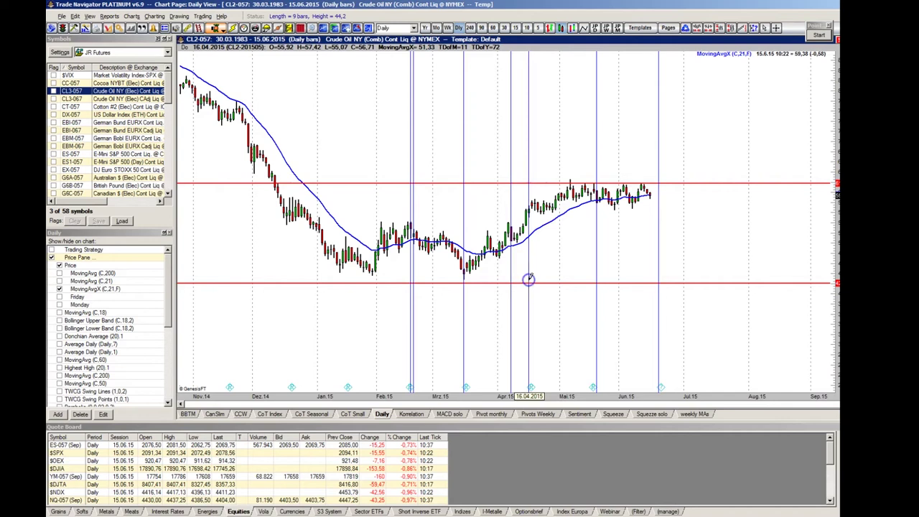
click(530, 199)
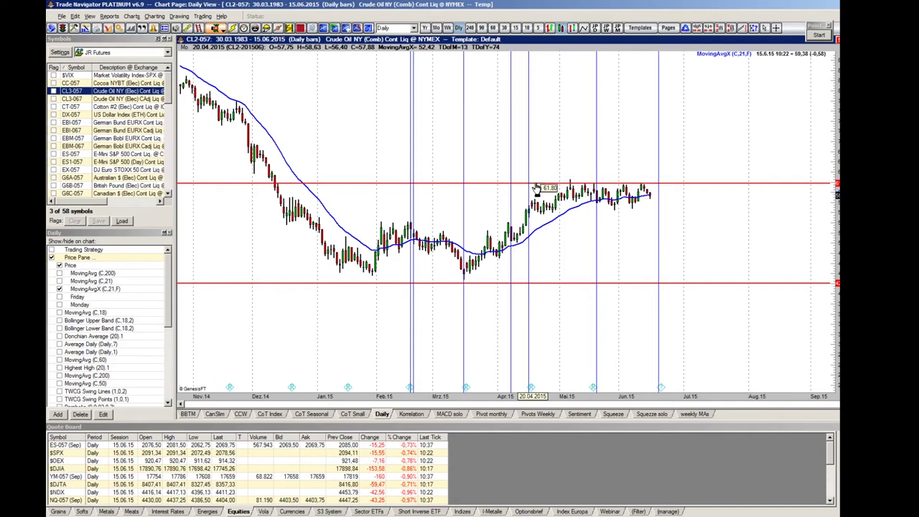
drag(537, 188, 546, 157)
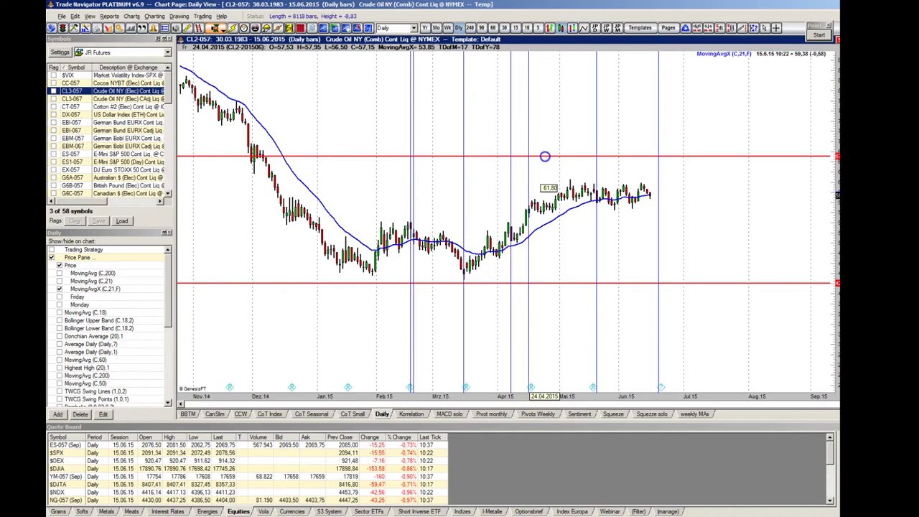
drag(546, 156, 546, 157)
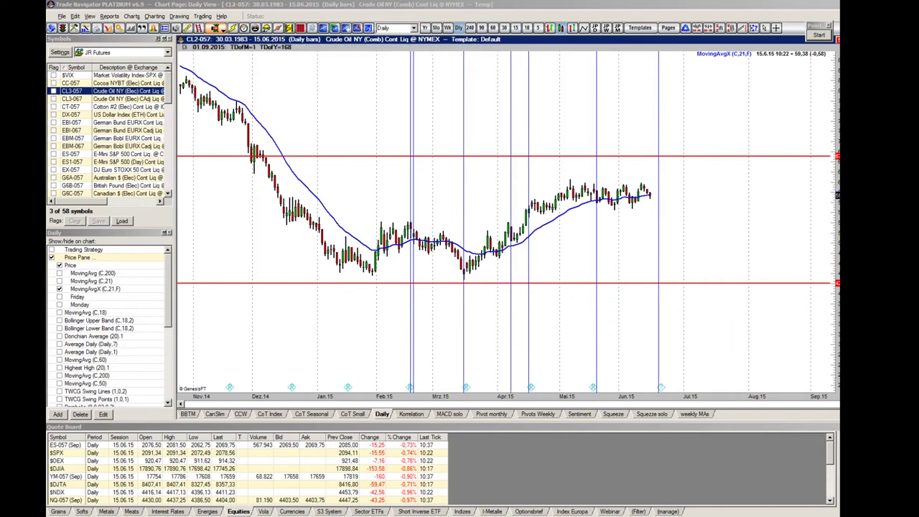
Draw a vertical line at 30.04.2015 on the crude oil chart.
key(t)
drag(548, 274, 554, 275)
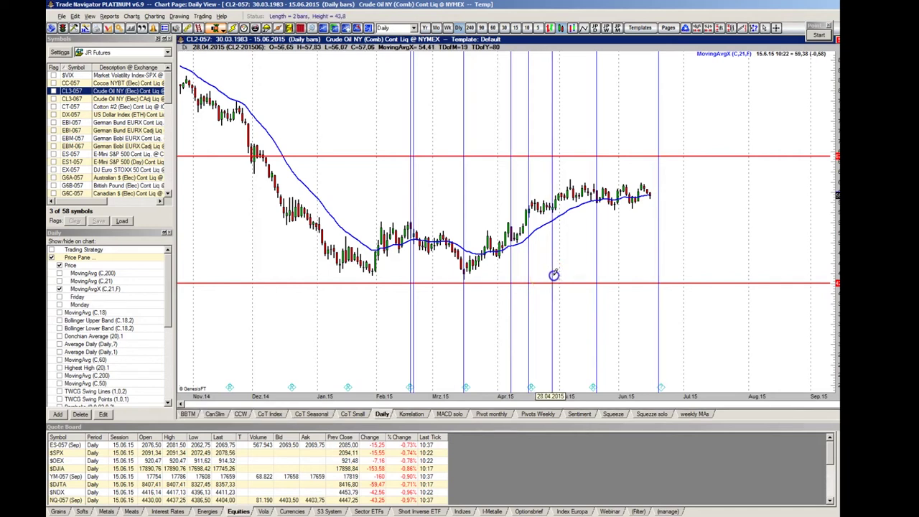
click(558, 277)
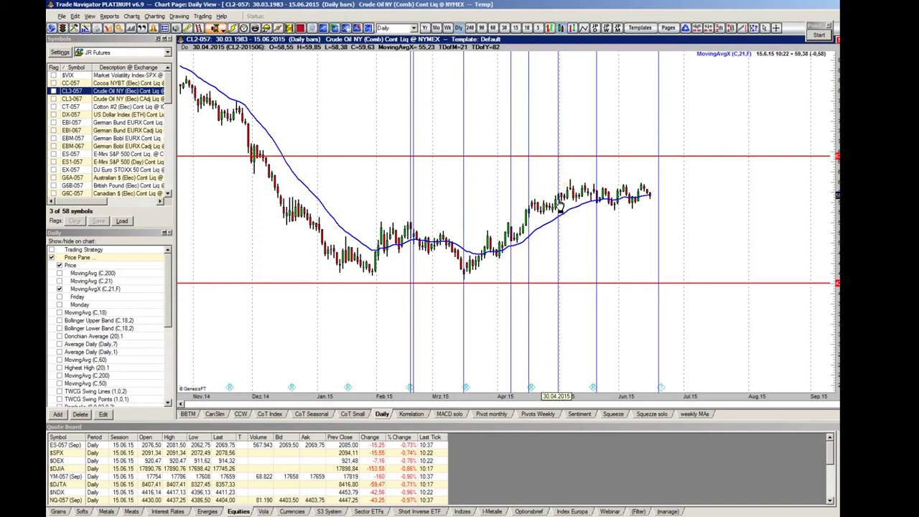
click(565, 287)
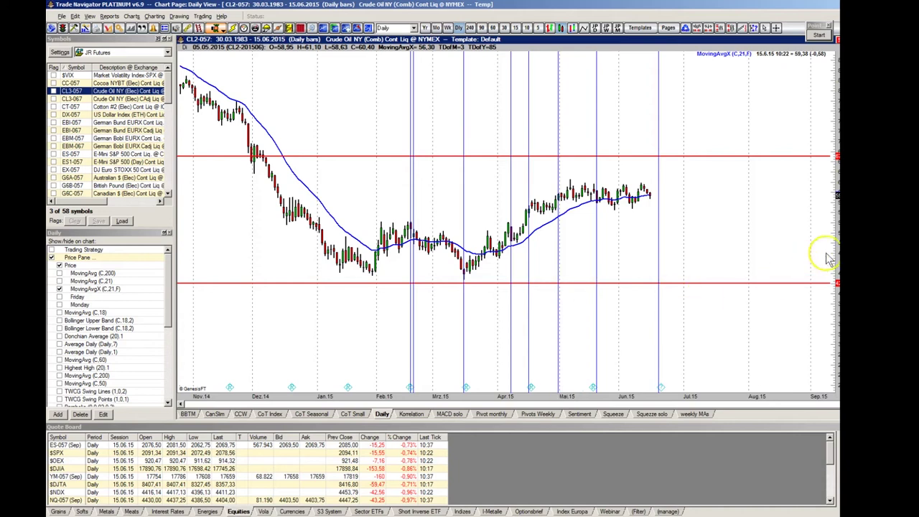
Draw a vertical line at about 20.07.2015 and raise the lower horizontal line to about 48.
click(839, 224)
drag(714, 253, 723, 252)
click(593, 291)
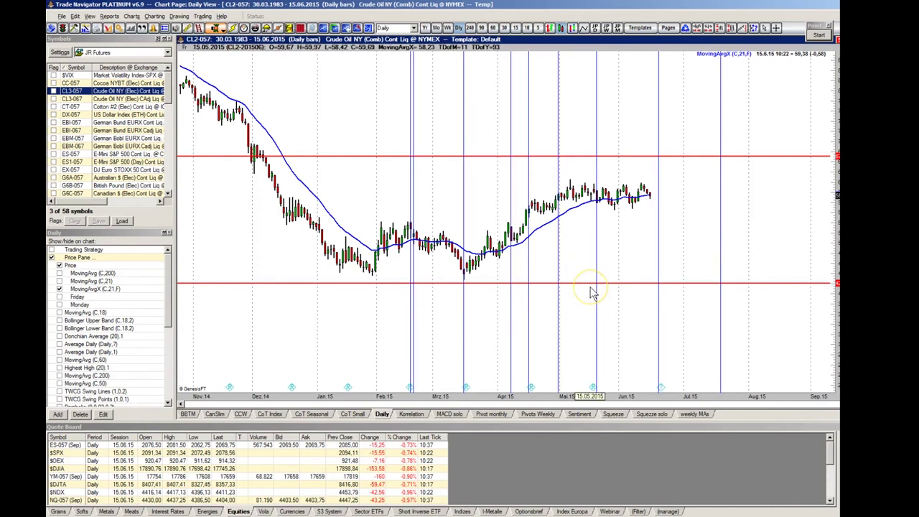
drag(590, 290, 602, 254)
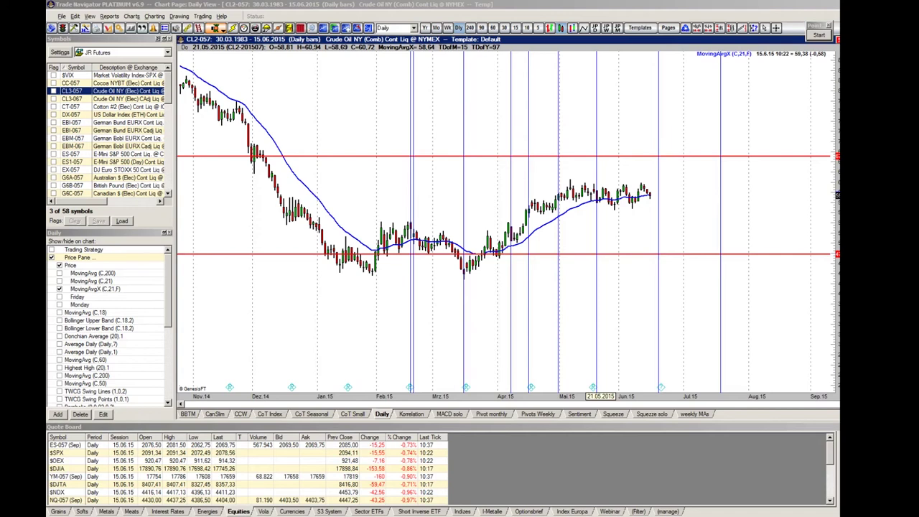
Raise the upper horizontal line to about 75 and draw a vertical line at 09.06.2015.
click(640, 159)
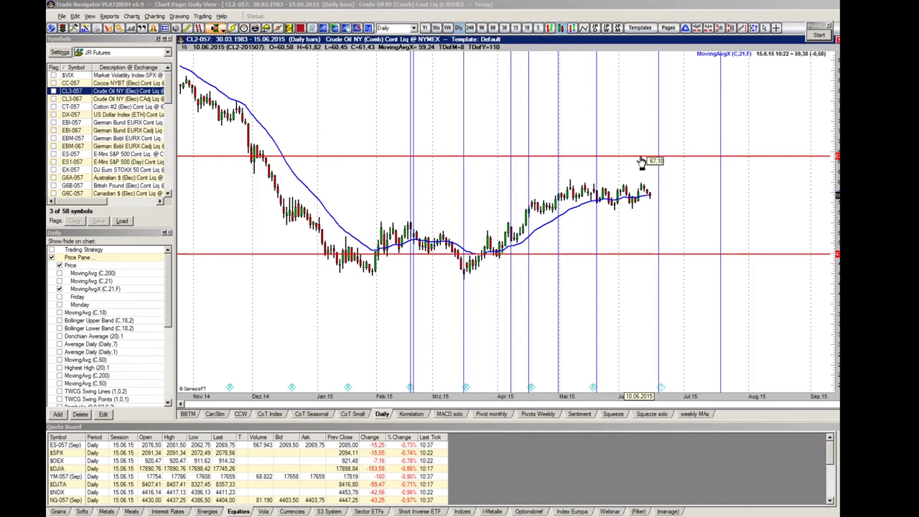
drag(642, 158, 648, 119)
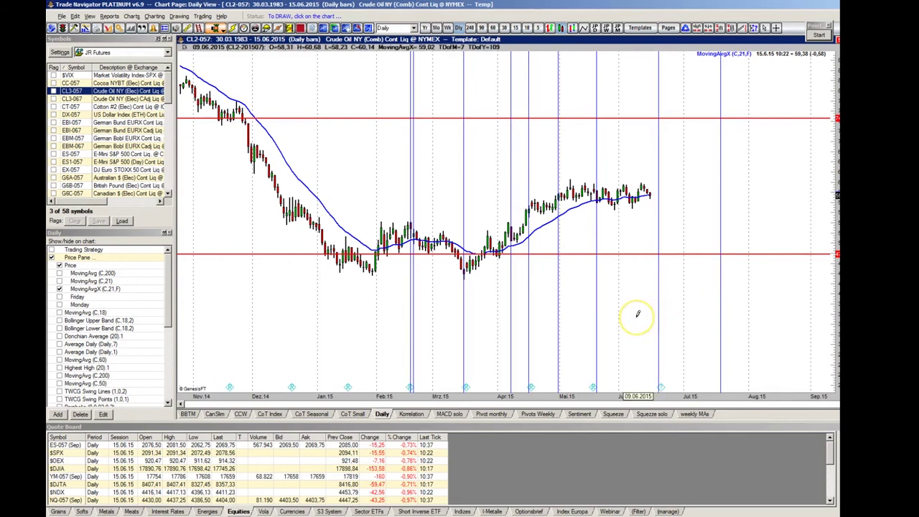
drag(638, 314, 639, 314)
click(642, 201)
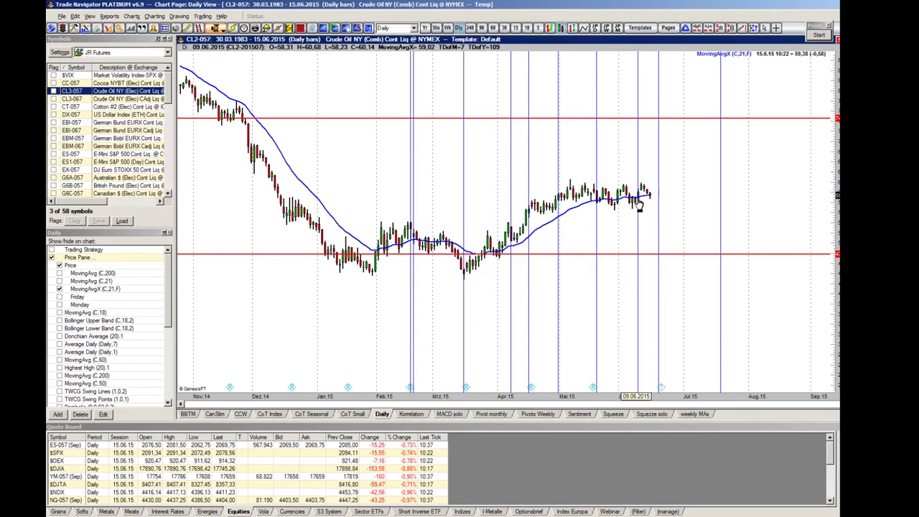
Switch to the Excel trade log by bringing it over the chart and maximize its window.
click(640, 205)
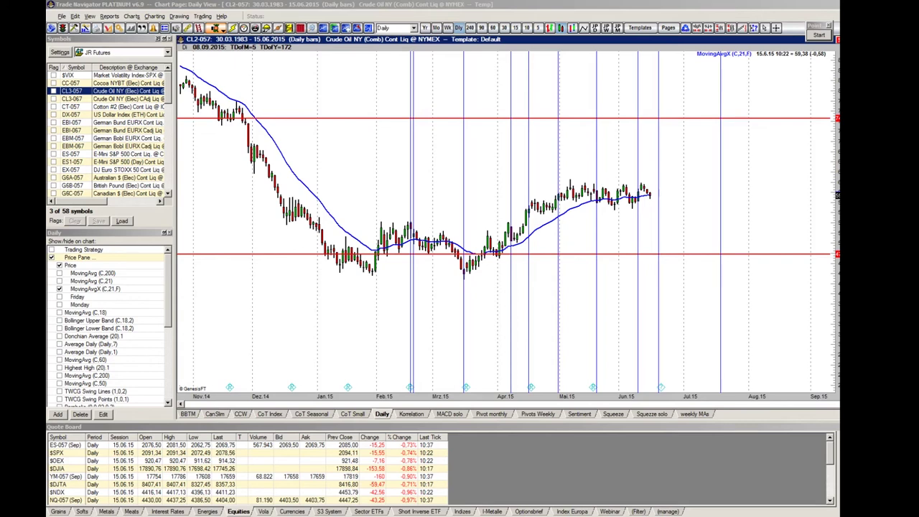
drag(918, 58, 610, 52)
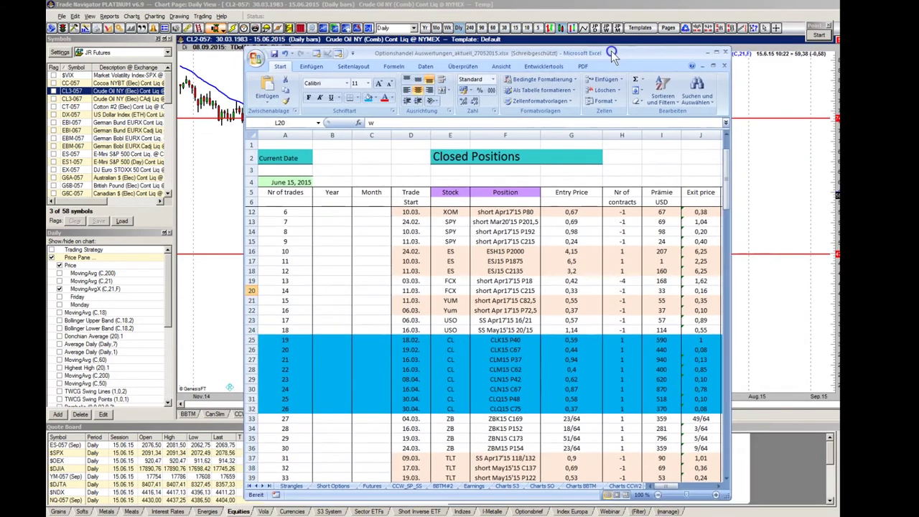
click(717, 53)
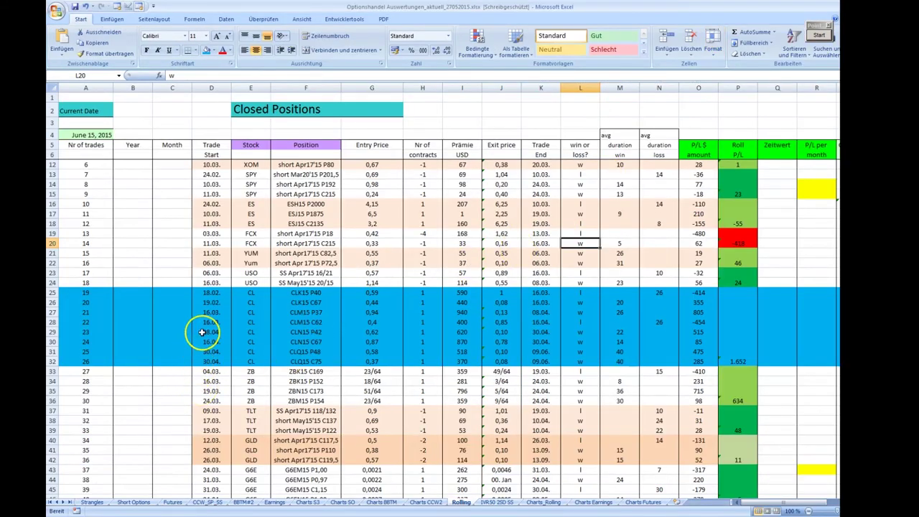
Examine the CL trades in rows 25 to 32: the first trade's start and end dates, each P/L amount and the Roll P/L sum.
click(209, 293)
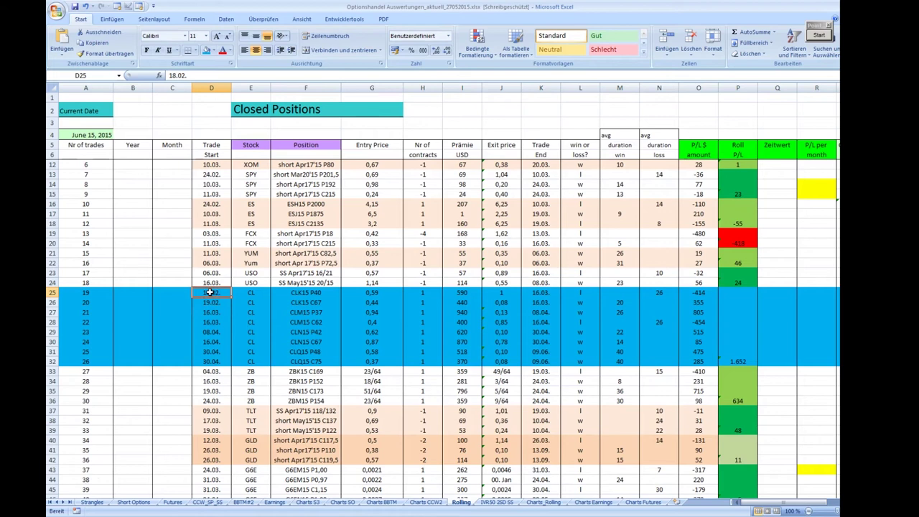
click(550, 293)
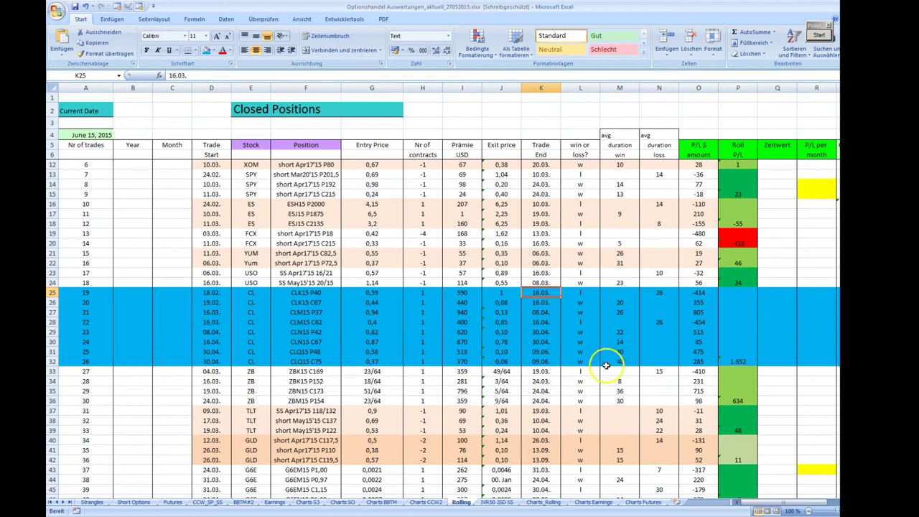
click(706, 293)
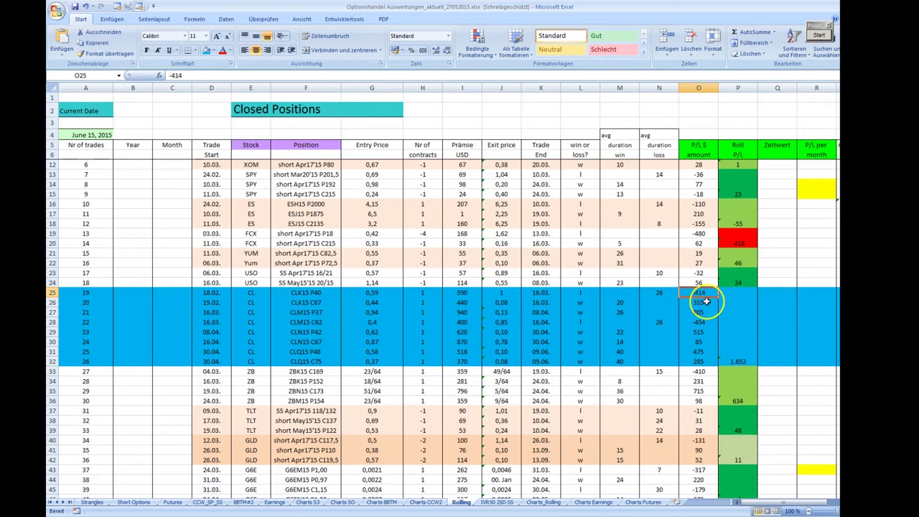
click(709, 303)
click(709, 313)
click(709, 323)
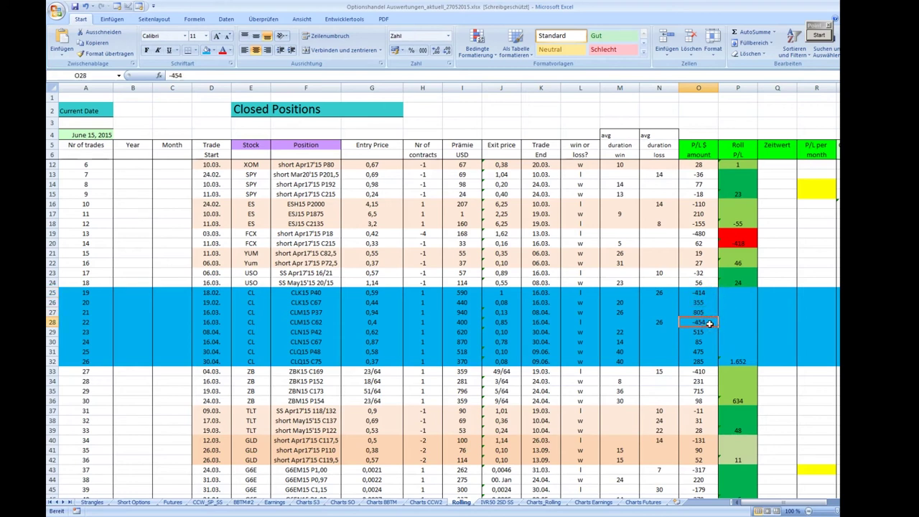
click(709, 332)
click(708, 341)
click(709, 352)
click(709, 362)
click(737, 363)
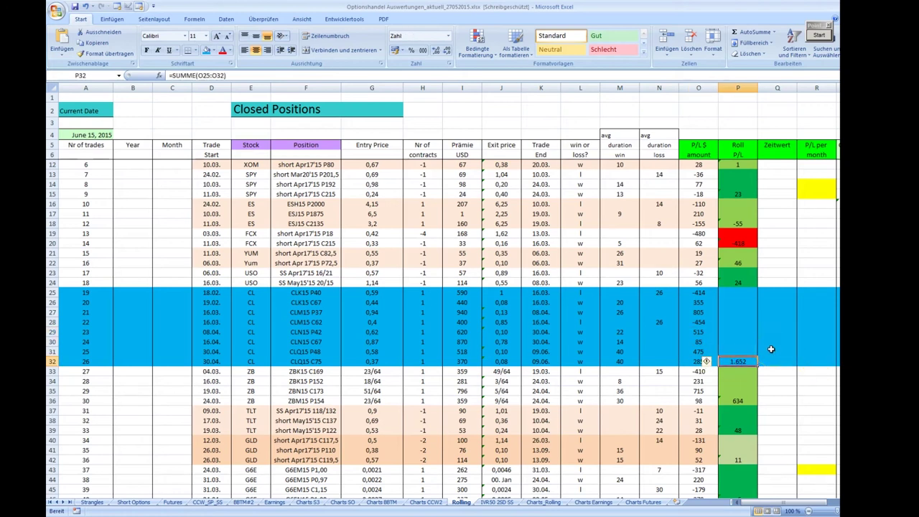
Restore the Excel log and move it off the chart, and delete all annotations from the CL2-057 chart.
click(837, 5)
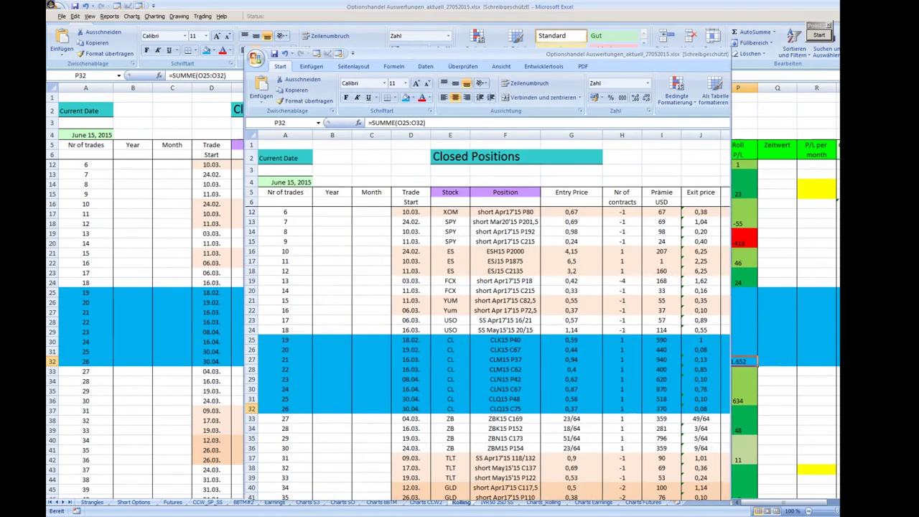
drag(634, 53, 840, 53)
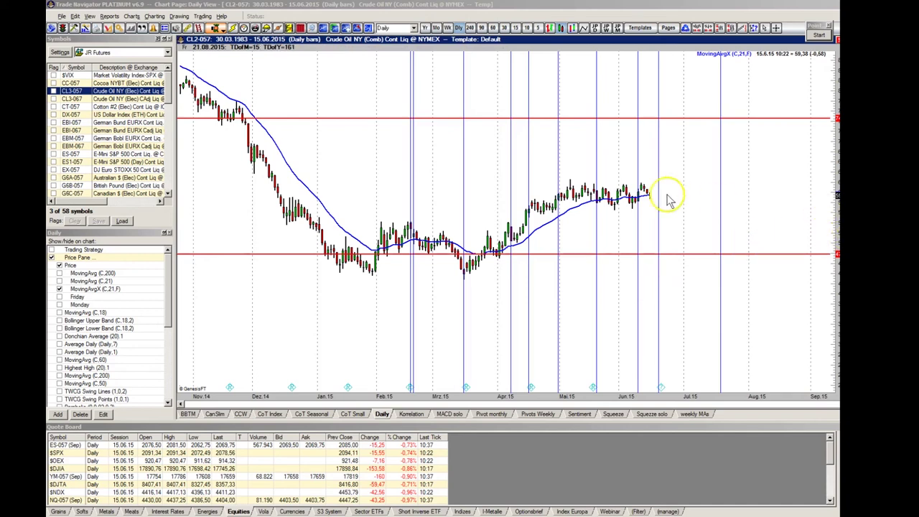
right_click(621, 167)
mouse_move(674, 257)
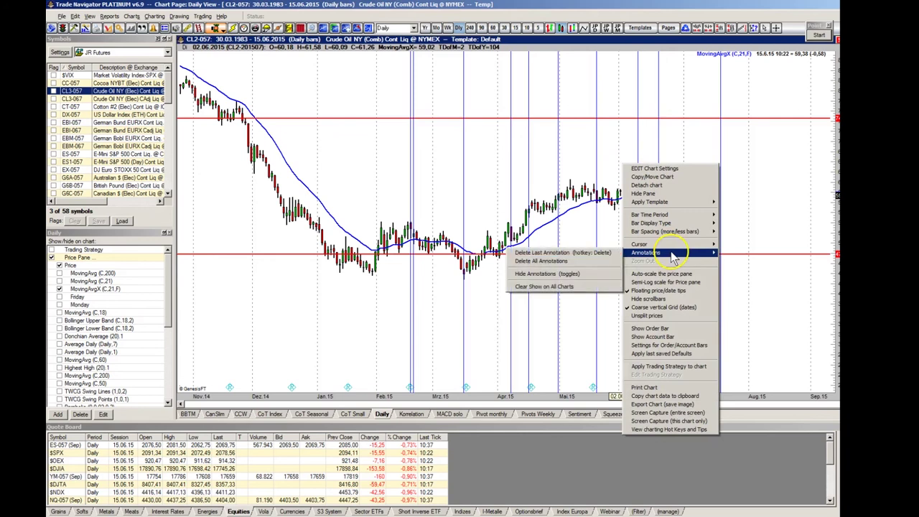
click(608, 261)
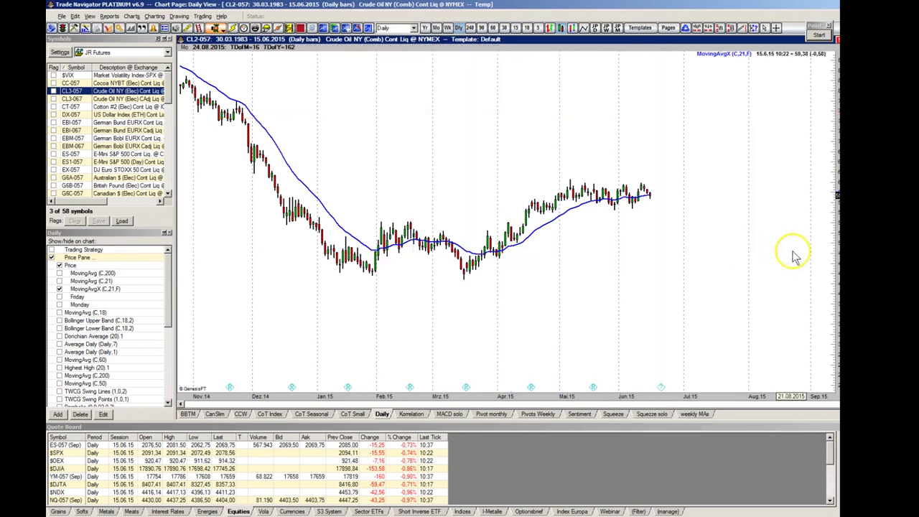
Draw vertical lines at 18.02.2015, 19.02.2015 and 16.03.2015 on the crude oil chart.
click(615, 208)
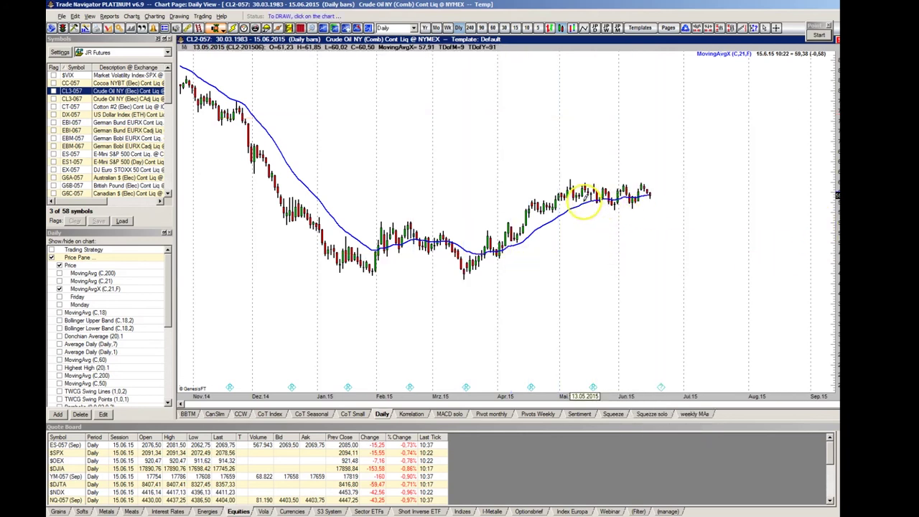
click(423, 183)
drag(423, 183, 411, 187)
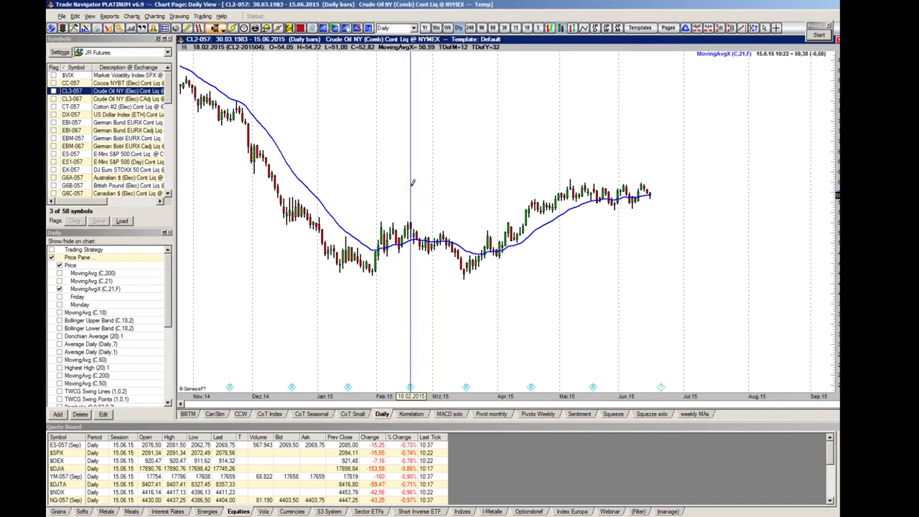
click(440, 191)
drag(440, 189, 414, 196)
drag(496, 187, 465, 201)
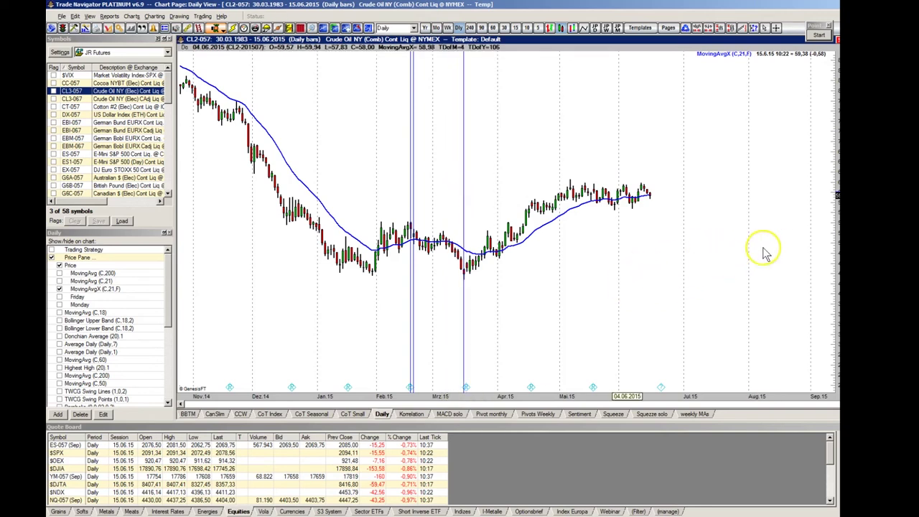
Draw vertical lines at 09.04.2015 and 16.04.2015 on the crude oil chart.
drag(532, 198, 517, 199)
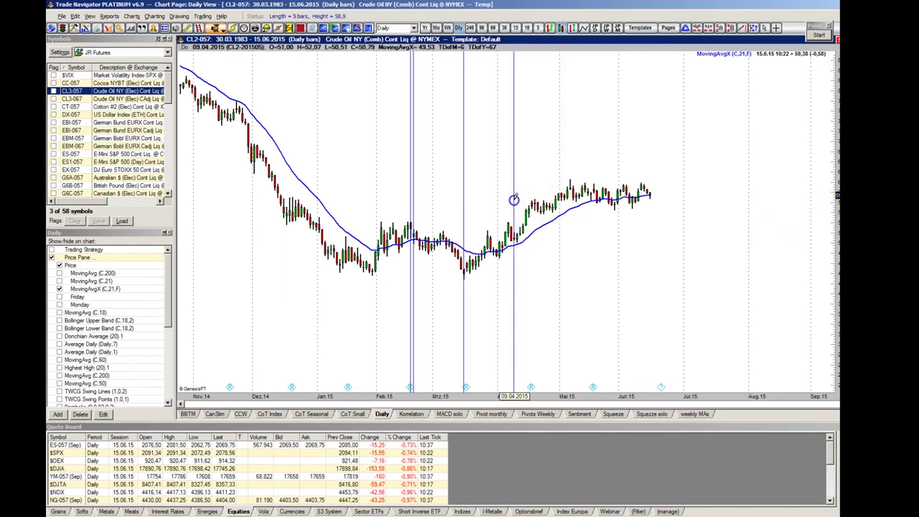
drag(512, 201, 512, 201)
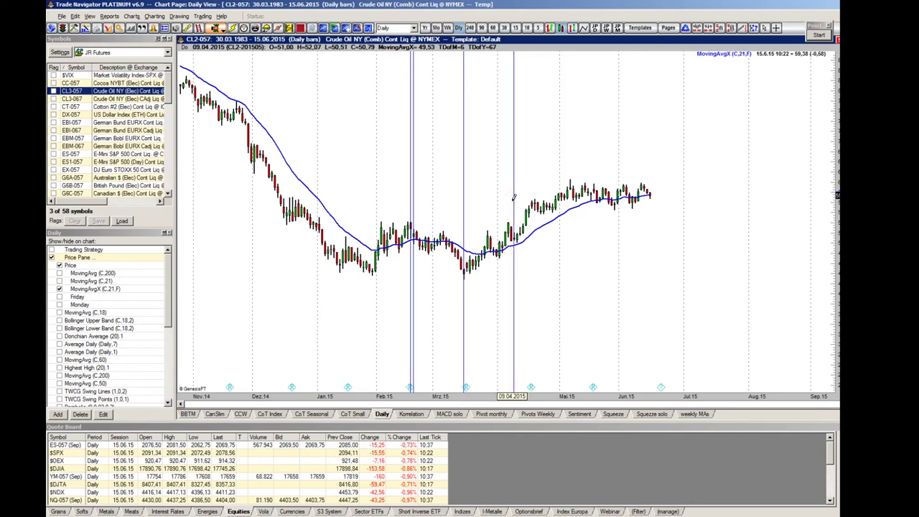
drag(538, 254, 530, 258)
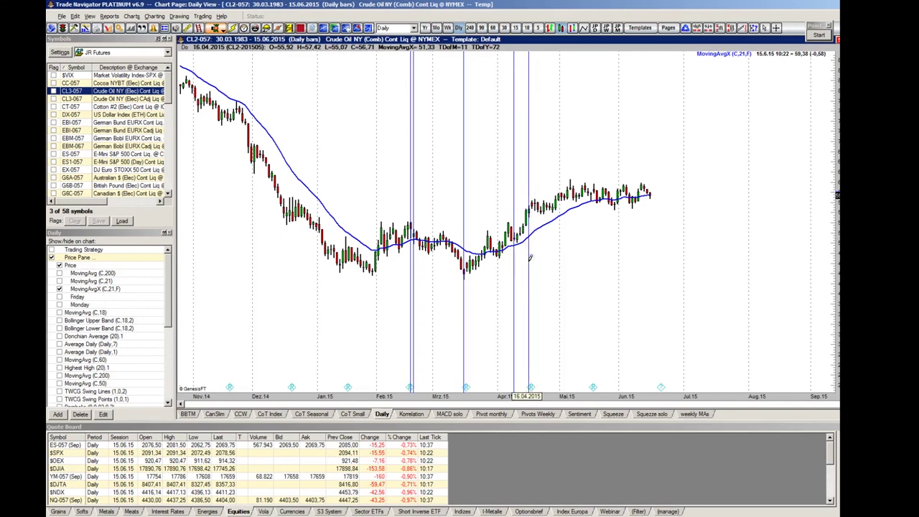
Draw vertical lines at 30.04.2015 and 09.06.2015 on the crude oil chart.
click(584, 261)
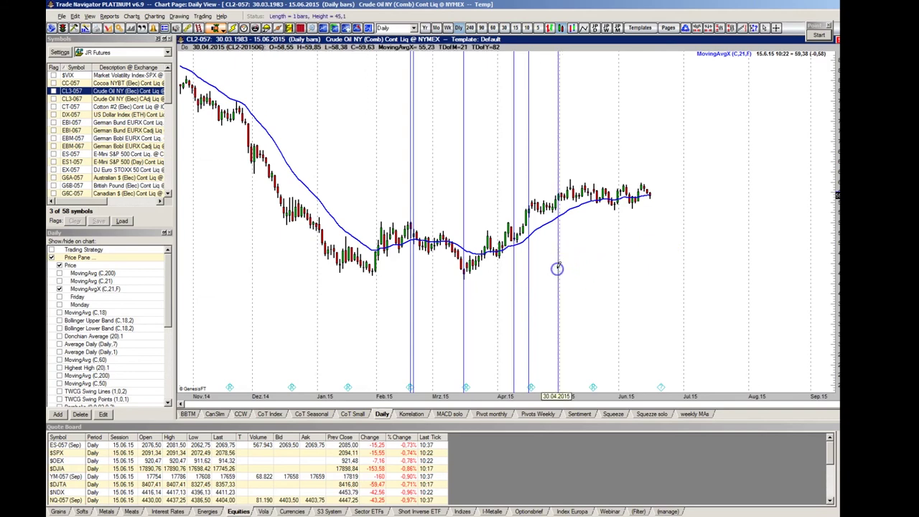
click(557, 268)
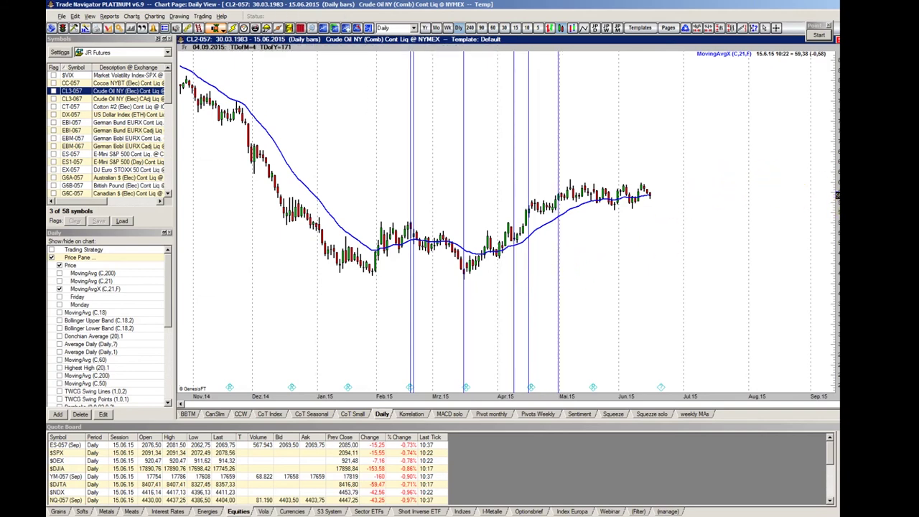
drag(601, 248, 625, 269)
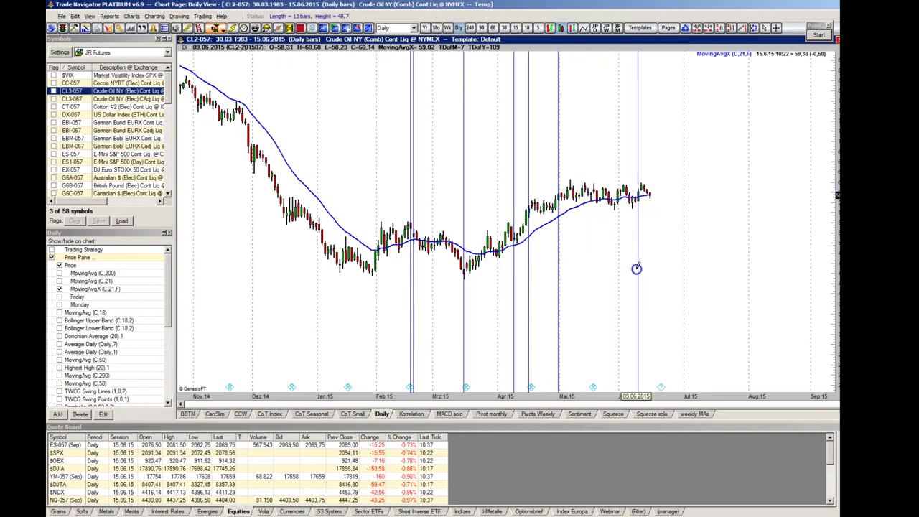
click(638, 267)
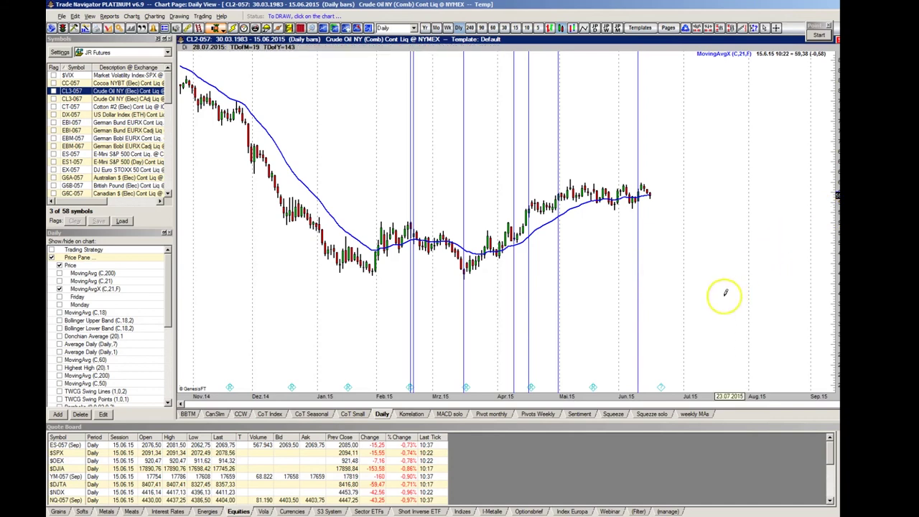
Draw two horizontal lines below the price bars, at strike levels of about 40 and about 37.
click(697, 308)
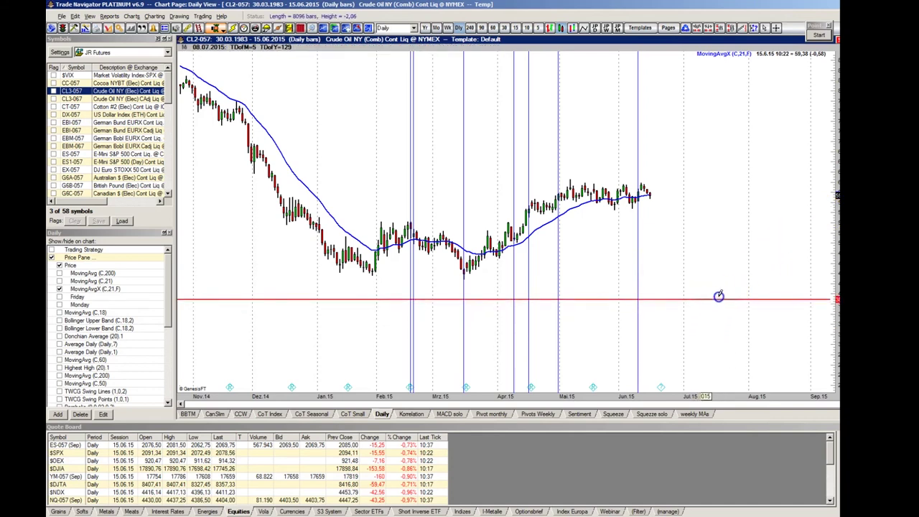
click(721, 291)
click(724, 310)
click(721, 302)
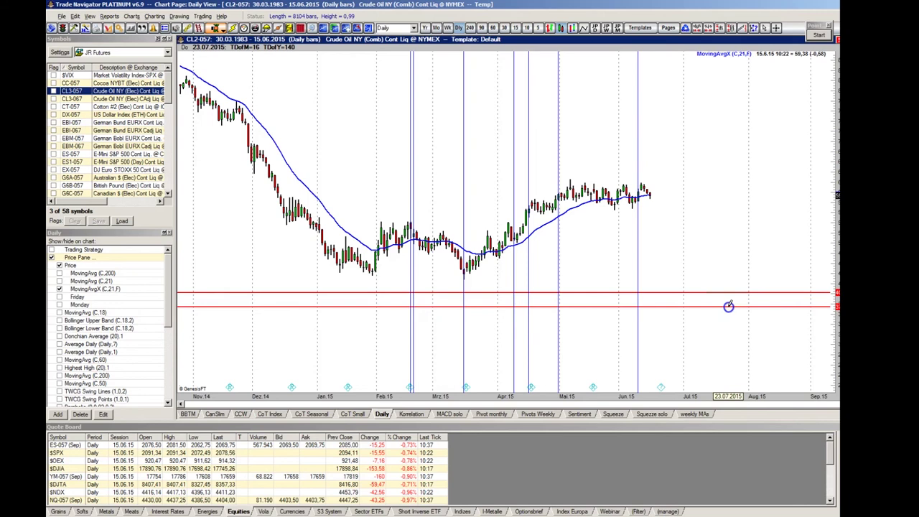
click(730, 306)
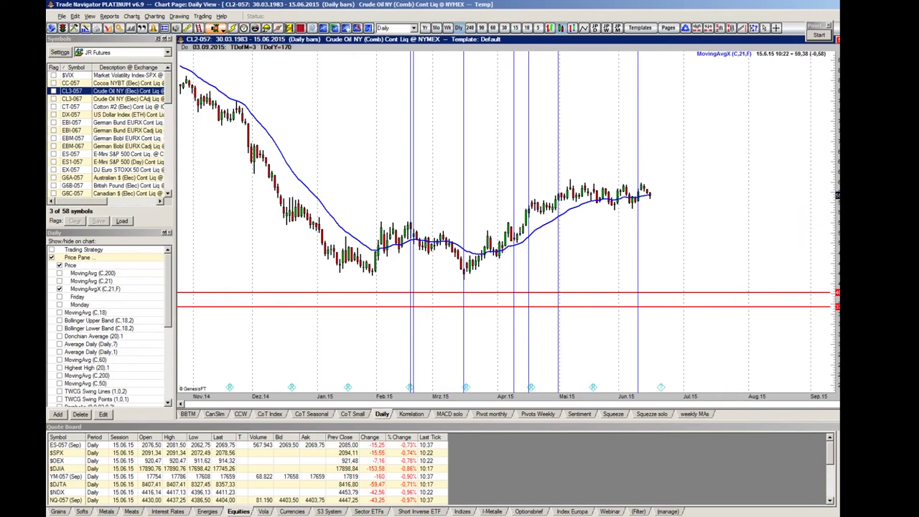